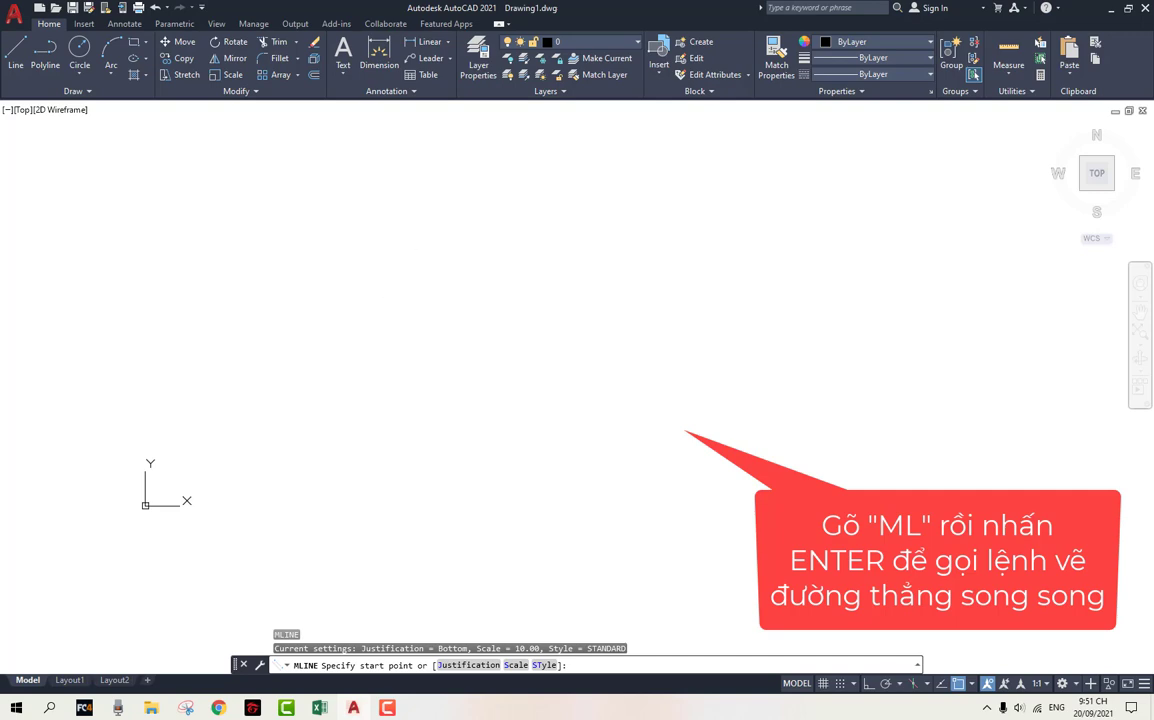
Draw a freehand zigzag multiline across the empty drawing, using Bottom justification and scale 10, and end it open.
{"action": "left_click", "coordinate": [388, 266]}
{"action": "left_click", "coordinate": [491, 317]}
{"action": "left_click", "coordinate": [585, 276]}
{"action": "left_click", "coordinate": [775, 348]}
{"action": "left_click", "coordinate": [722, 258]}
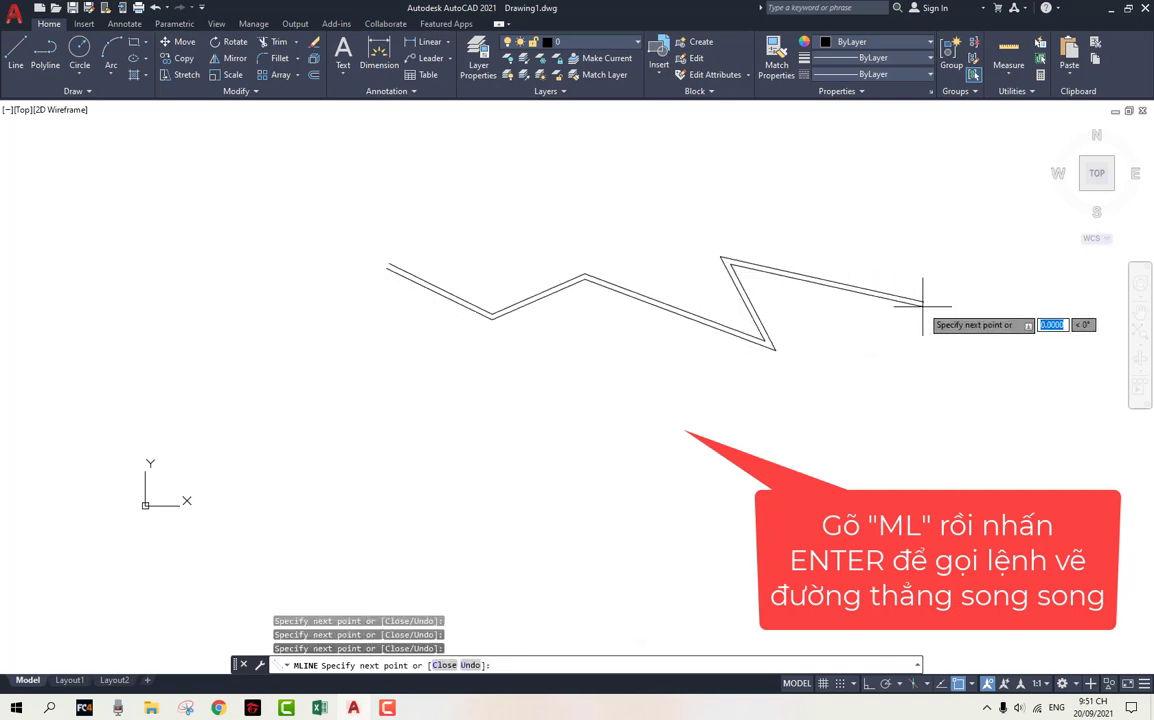
{"action": "left_click", "coordinate": [945, 306]}
{"action": "left_click", "coordinate": [818, 332]}
{"action": "left_click", "coordinate": [880, 428]}
{"action": "left_click", "coordinate": [615, 390]}
{"action": "left_click", "coordinate": [565, 451]}
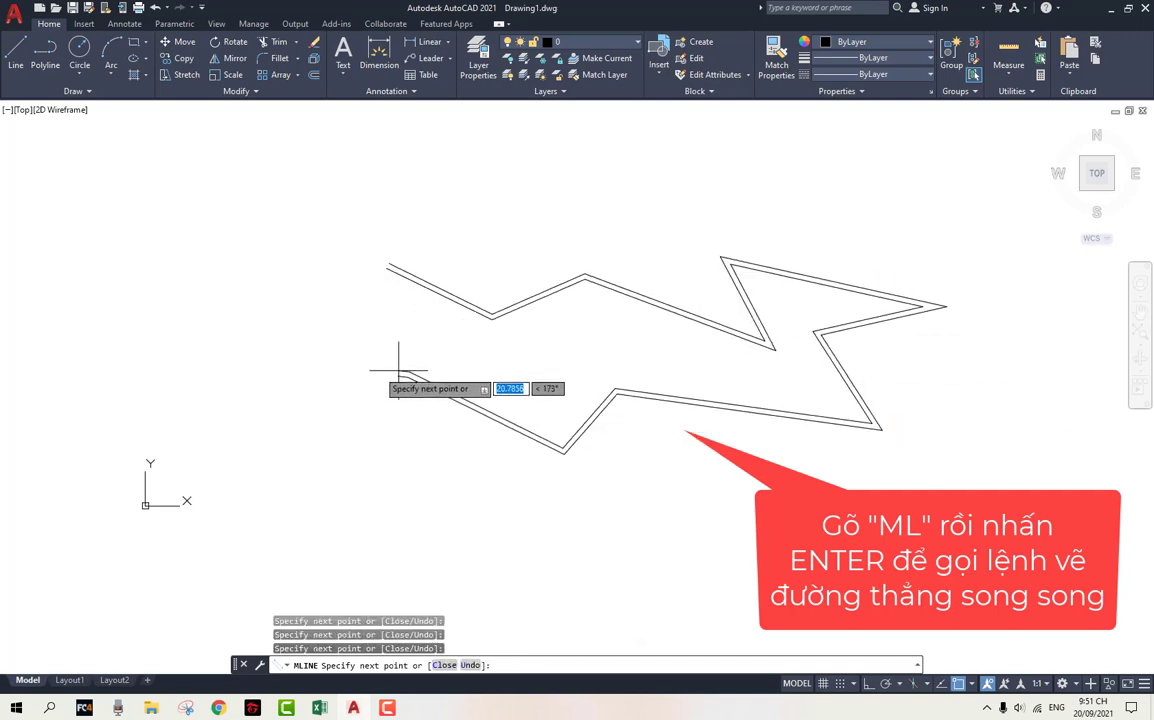
{"action": "left_click", "coordinate": [408, 373]}
{"action": "left_click", "coordinate": [289, 358]}
{"action": "left_click", "coordinate": [220, 522]}
{"action": "left_click", "coordinate": [292, 340]}
{"action": "left_click", "coordinate": [400, 282]}
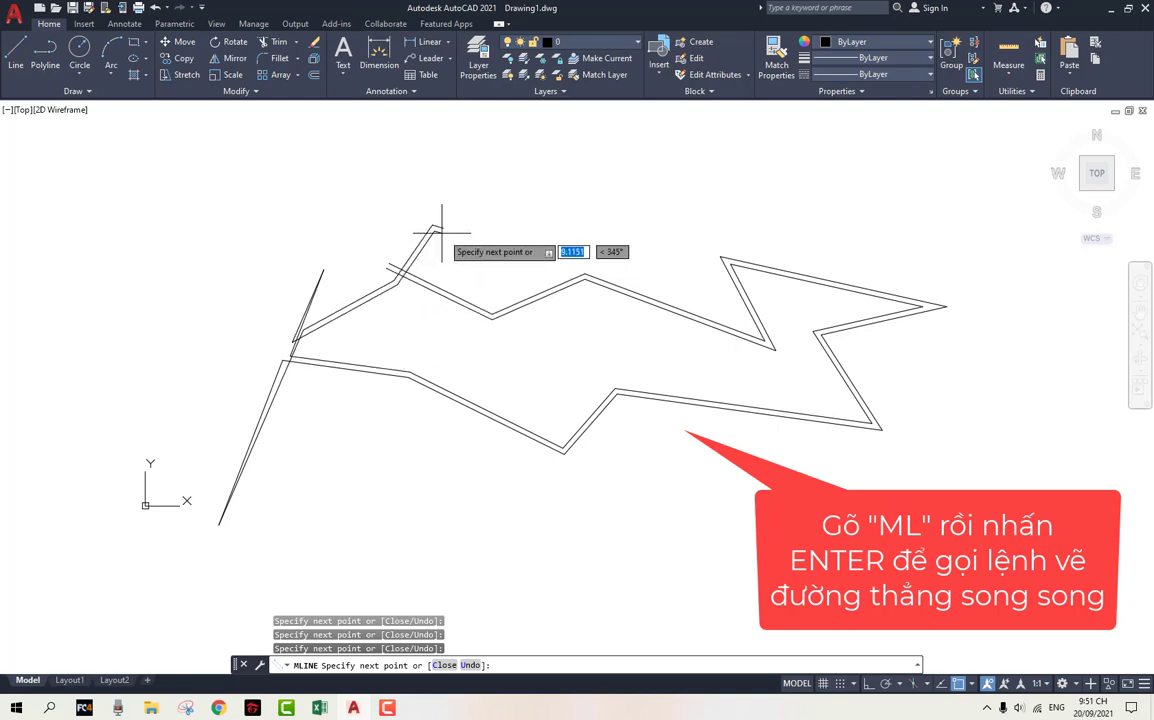
{"action": "key", "text": "Escape"}
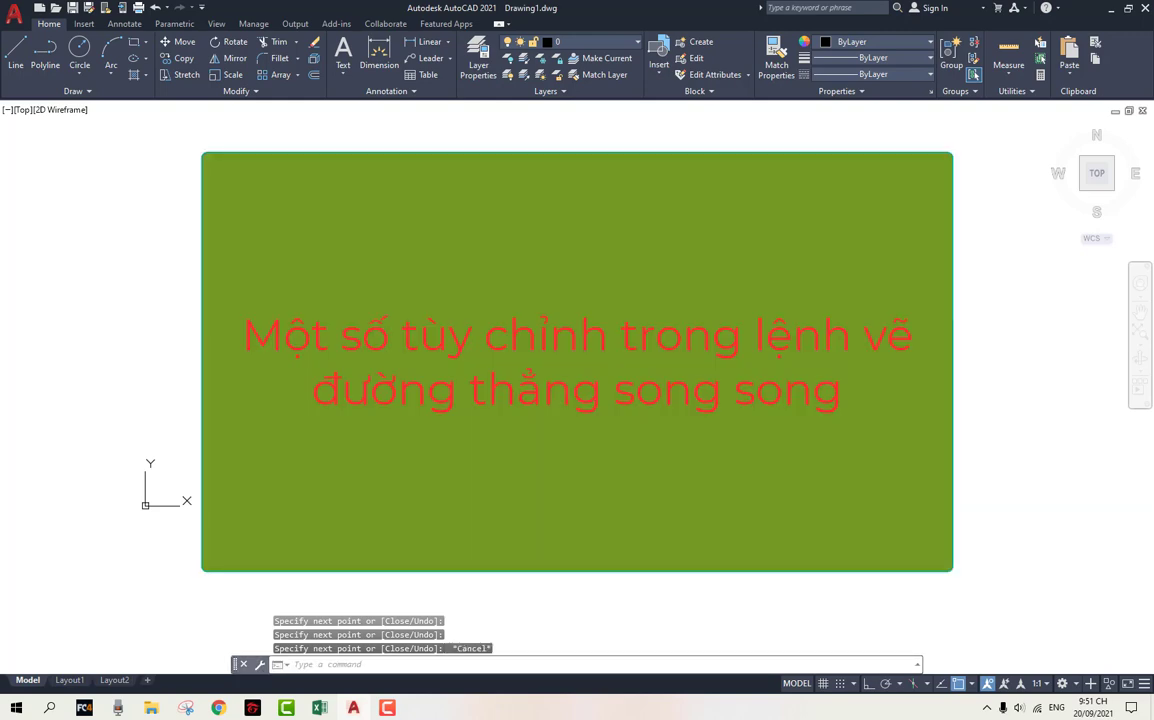
{"action": "key", "text": "Escape"}
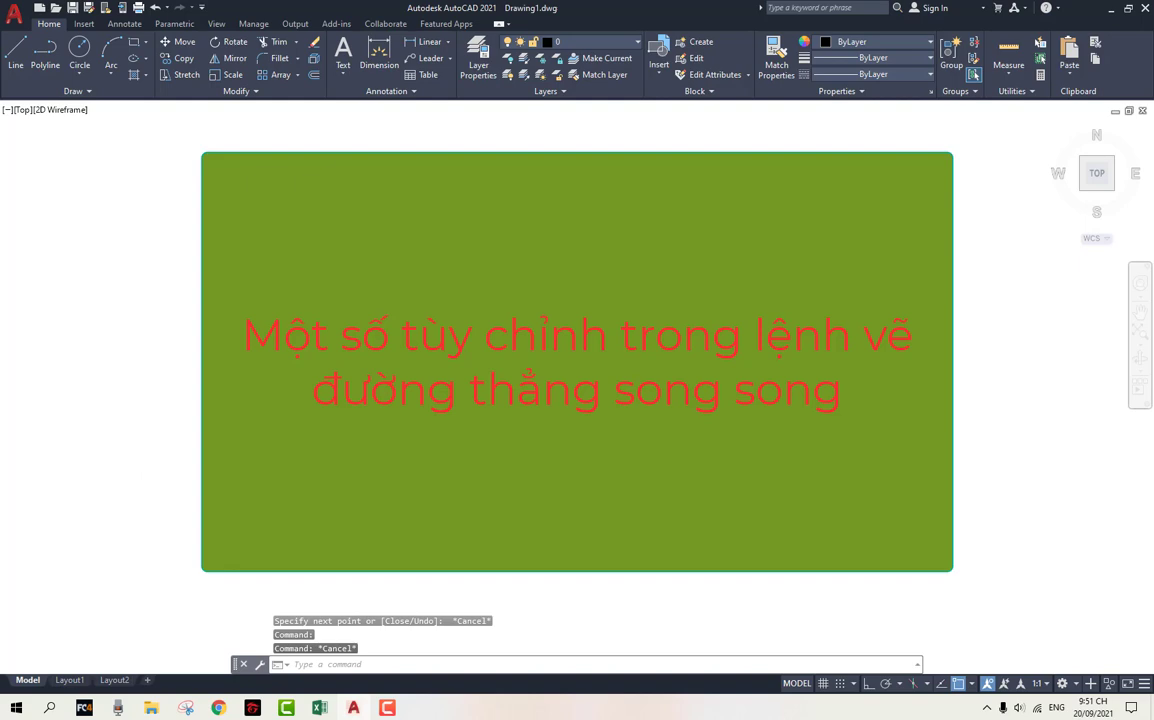
Erase the zigzag multiline from the drawing.
{"action": "left_click", "coordinate": [245, 147]}
{"action": "left_click", "coordinate": [876, 417]}
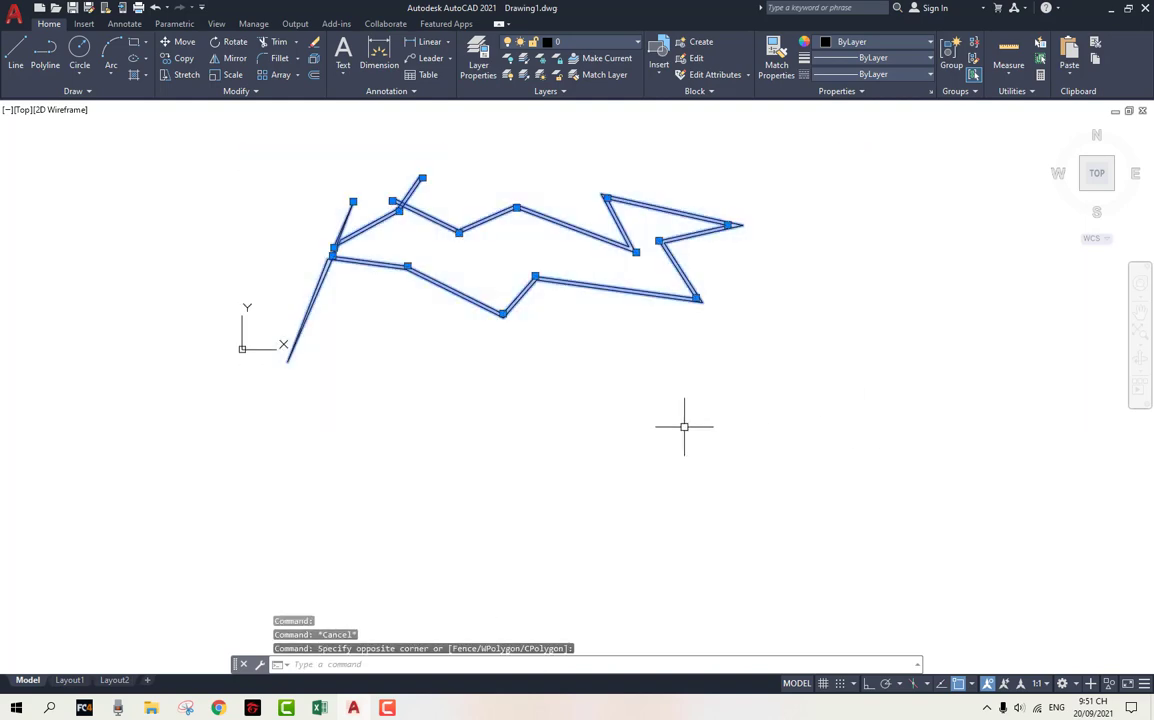
{"action": "key", "text": "Delete"}
Start a multiline and set its justification to Top.
{"action": "type", "text": "ML"}
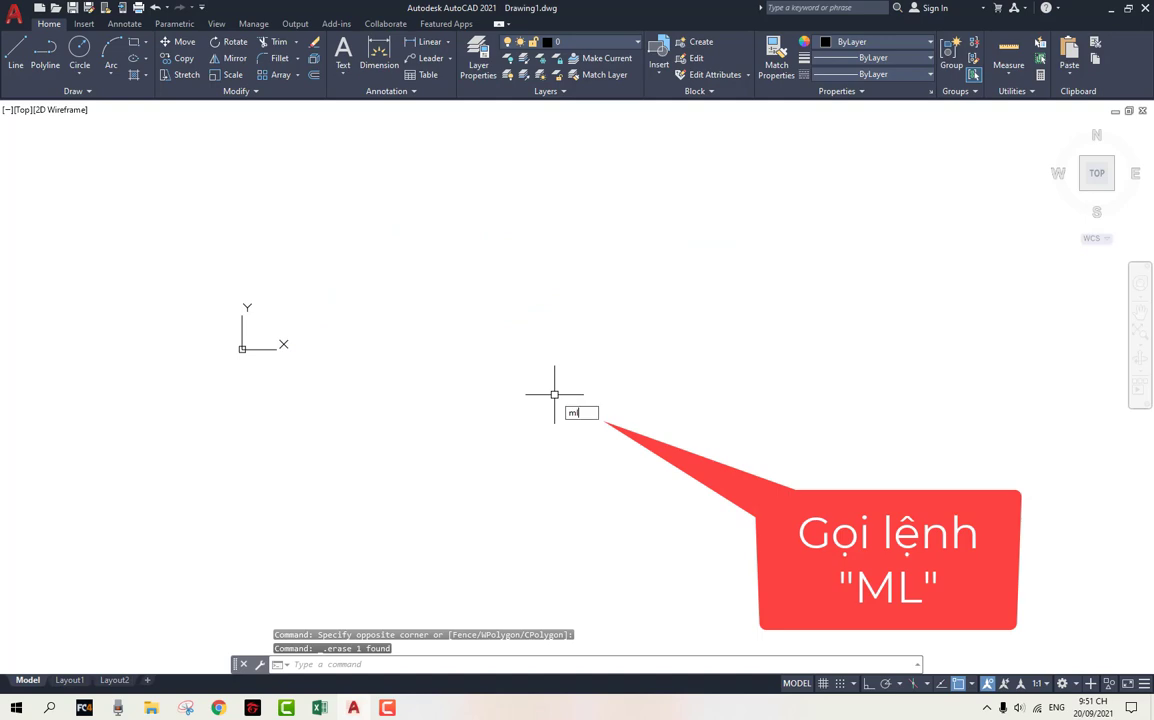
{"action": "key", "text": "Return"}
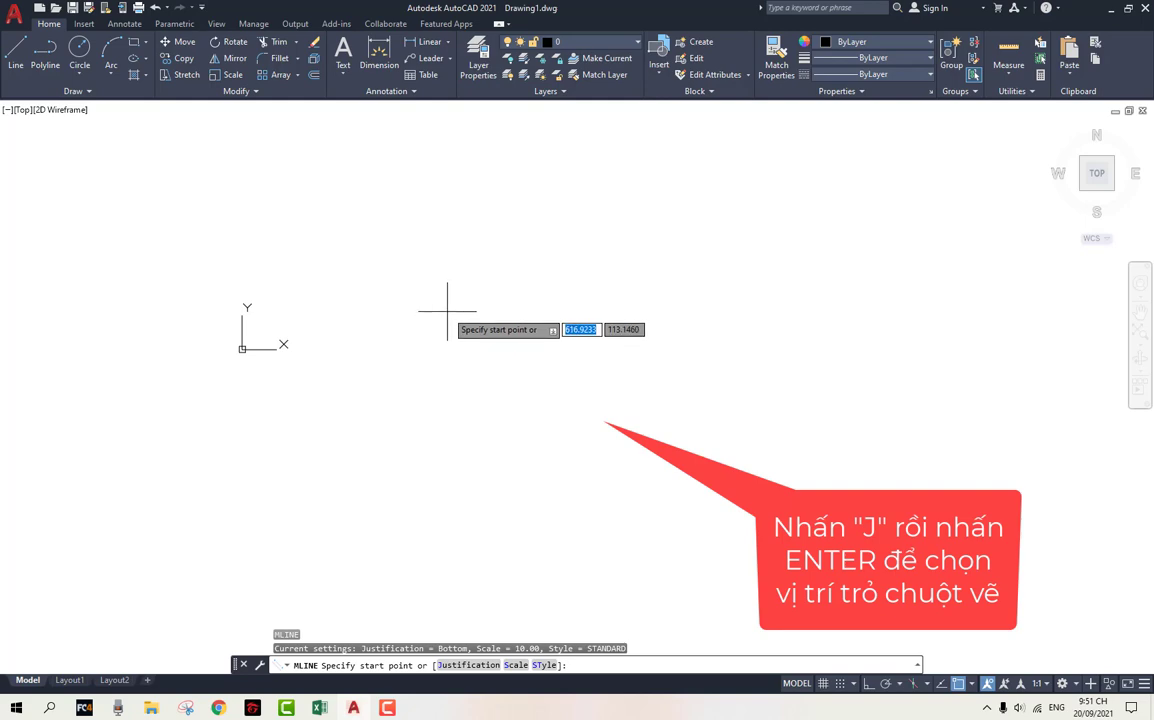
{"action": "type", "text": "j"}
{"action": "key", "text": "Return"}
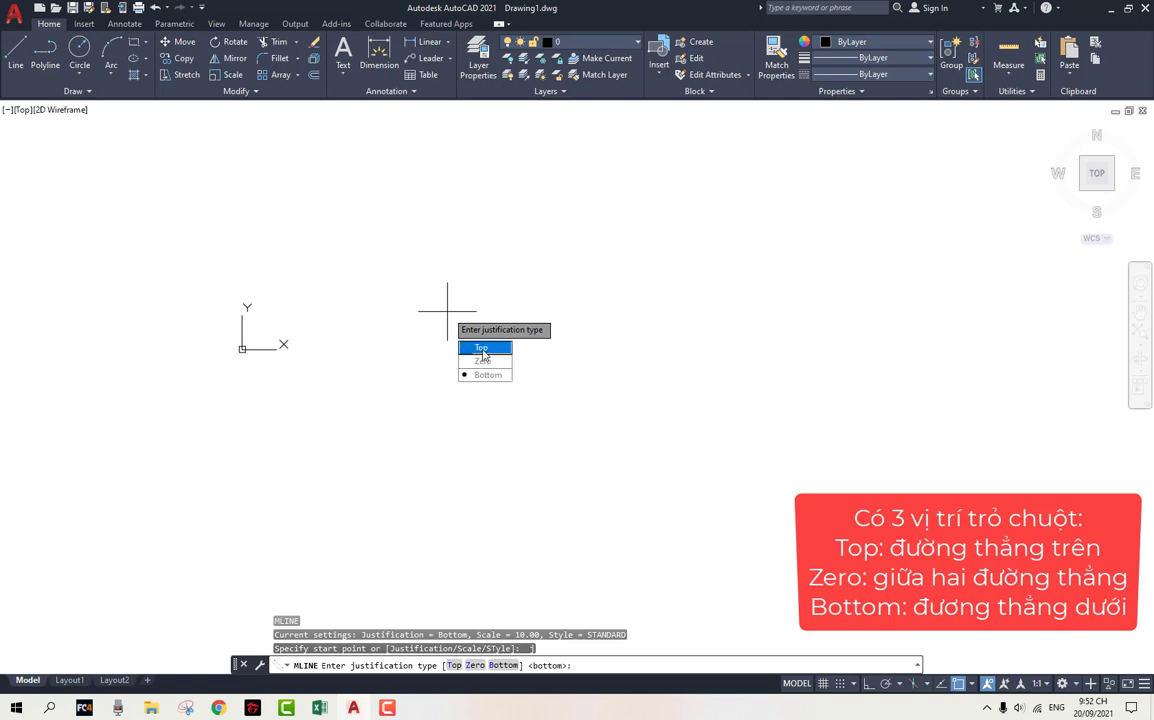
{"action": "left_click", "coordinate": [482, 348]}
Draw a freehand Top-justified multiline that loops around clockwise, zigzags back through its interior and ends open past its far side.
{"action": "left_click", "coordinate": [444, 276]}
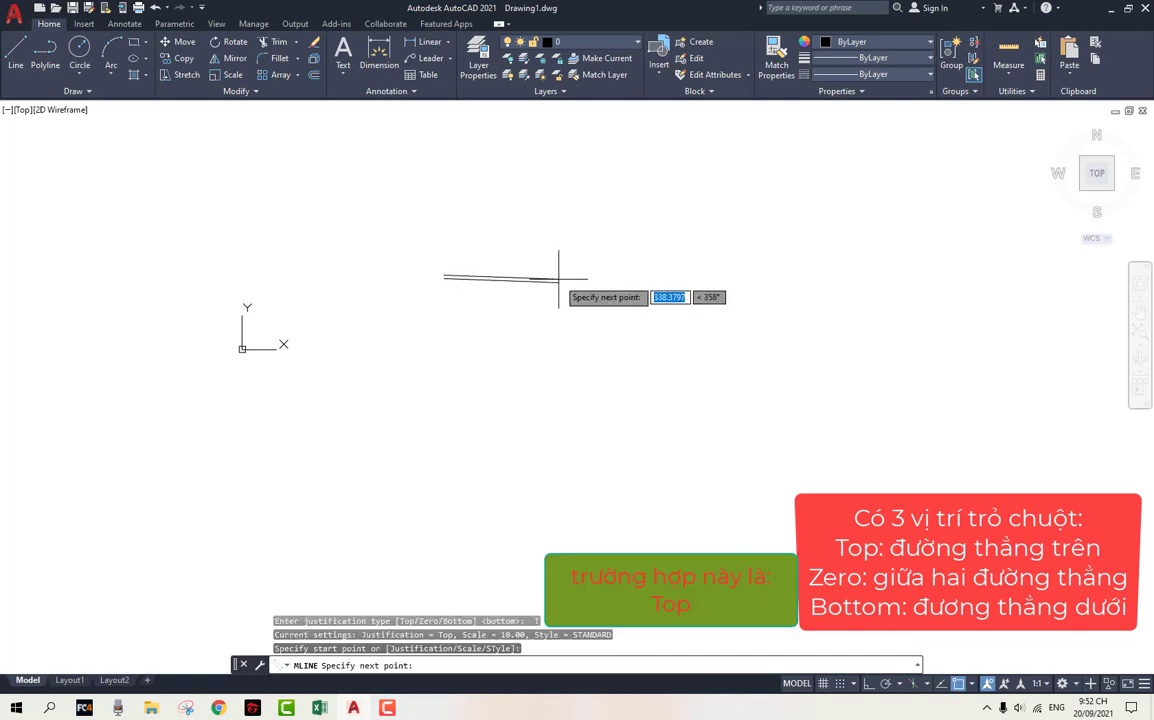
{"action": "scroll", "coordinate": [580, 276], "scroll_direction": "up", "scroll_amount": 9}
{"action": "scroll", "coordinate": [677, 284], "scroll_direction": "down", "scroll_amount": 5}
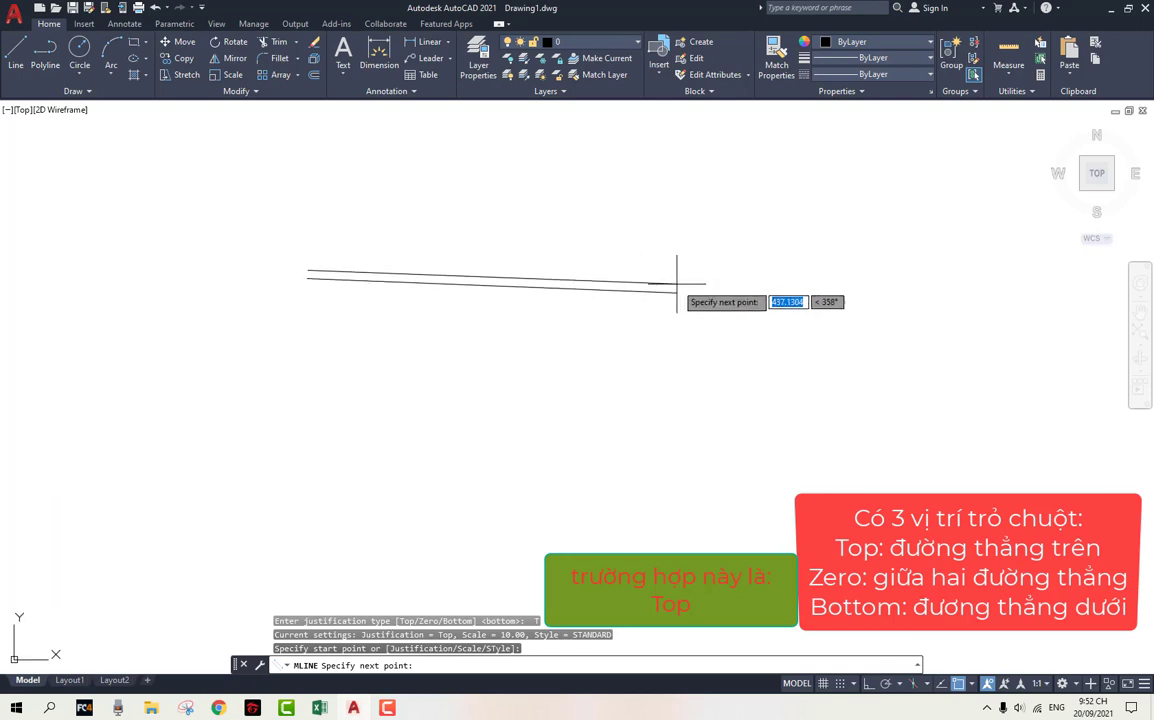
{"action": "scroll", "coordinate": [690, 283], "scroll_direction": "down", "scroll_amount": 2}
{"action": "scroll", "coordinate": [773, 270], "scroll_direction": "up", "scroll_amount": 2}
{"action": "left_click", "coordinate": [742, 312]}
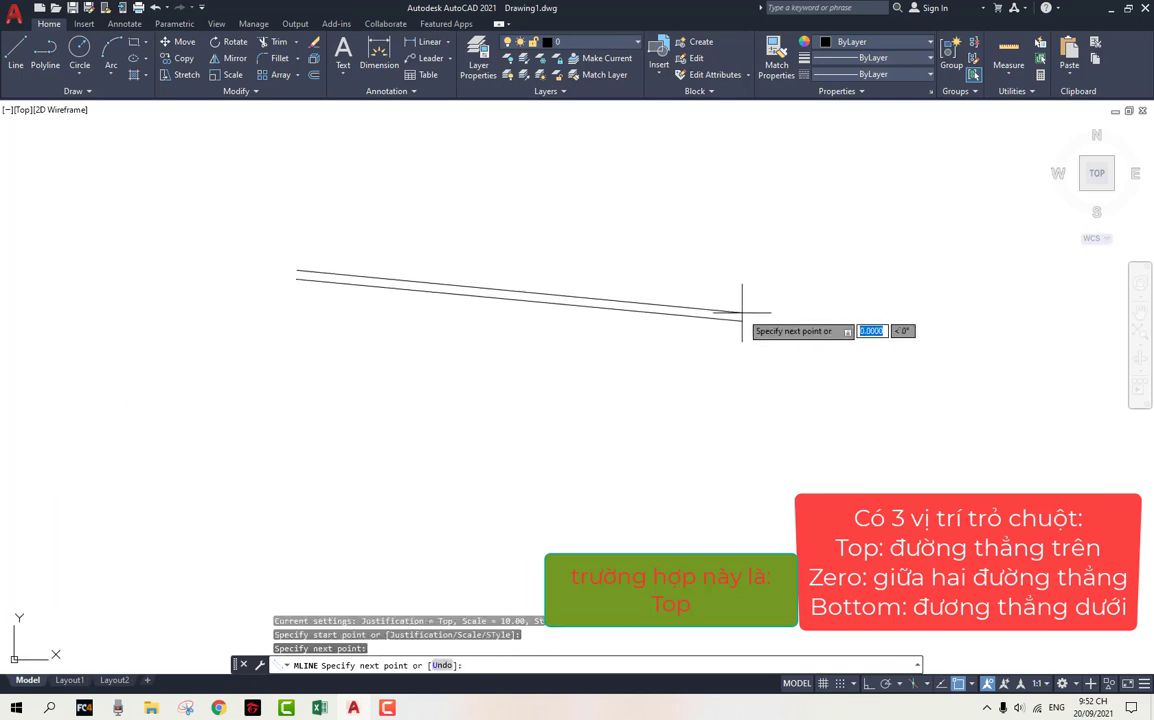
{"action": "left_click", "coordinate": [889, 300]}
{"action": "left_click", "coordinate": [877, 434]}
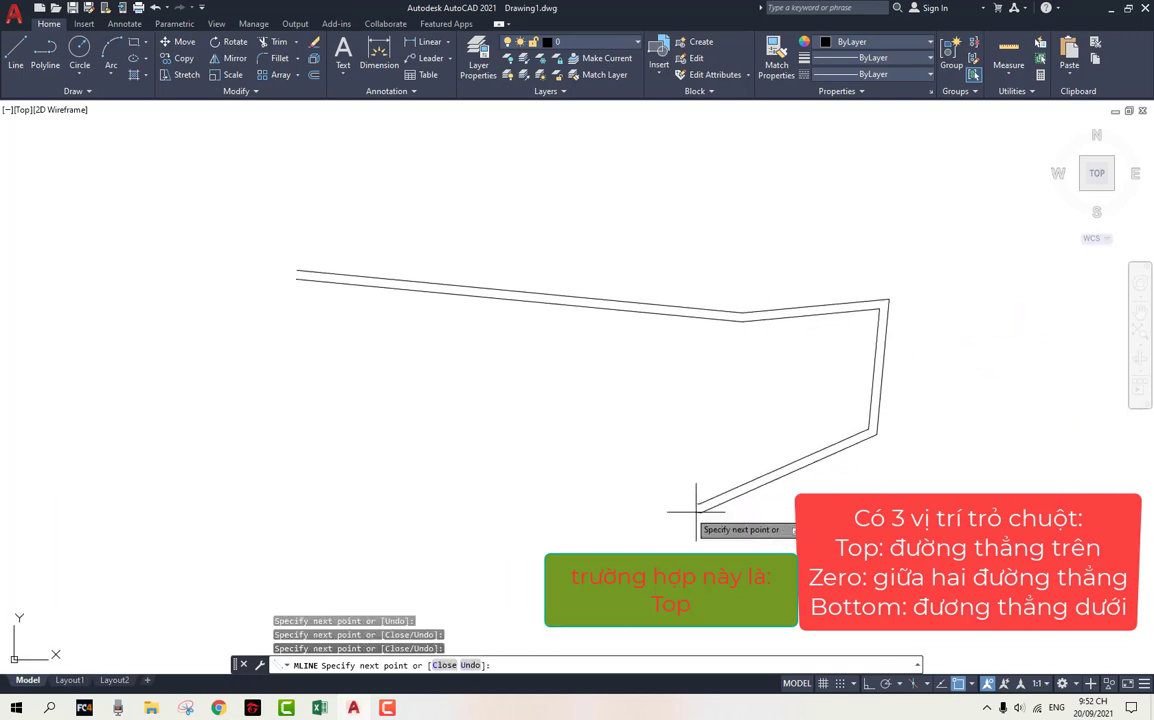
{"action": "left_click", "coordinate": [699, 511]}
{"action": "left_click", "coordinate": [476, 440]}
{"action": "left_click", "coordinate": [363, 464]}
{"action": "left_click", "coordinate": [292, 376]}
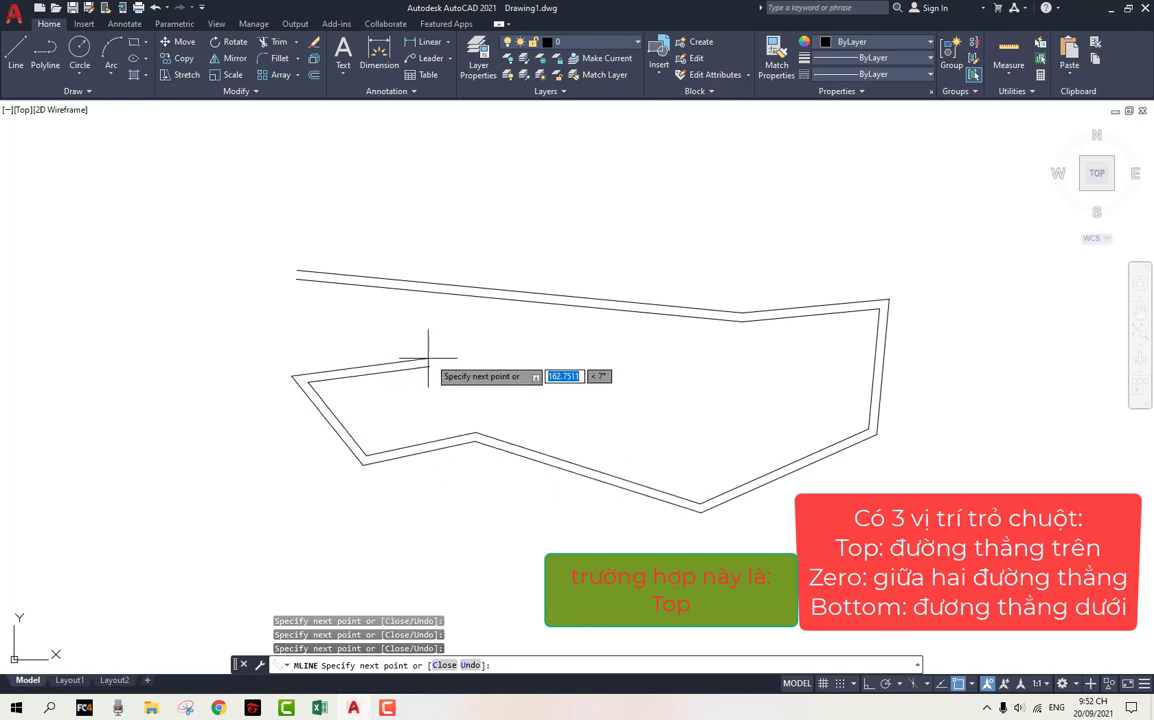
{"action": "left_click", "coordinate": [430, 358]}
{"action": "left_click", "coordinate": [575, 363]}
{"action": "left_click", "coordinate": [627, 397]}
{"action": "left_click", "coordinate": [695, 369]}
{"action": "left_click", "coordinate": [790, 390]}
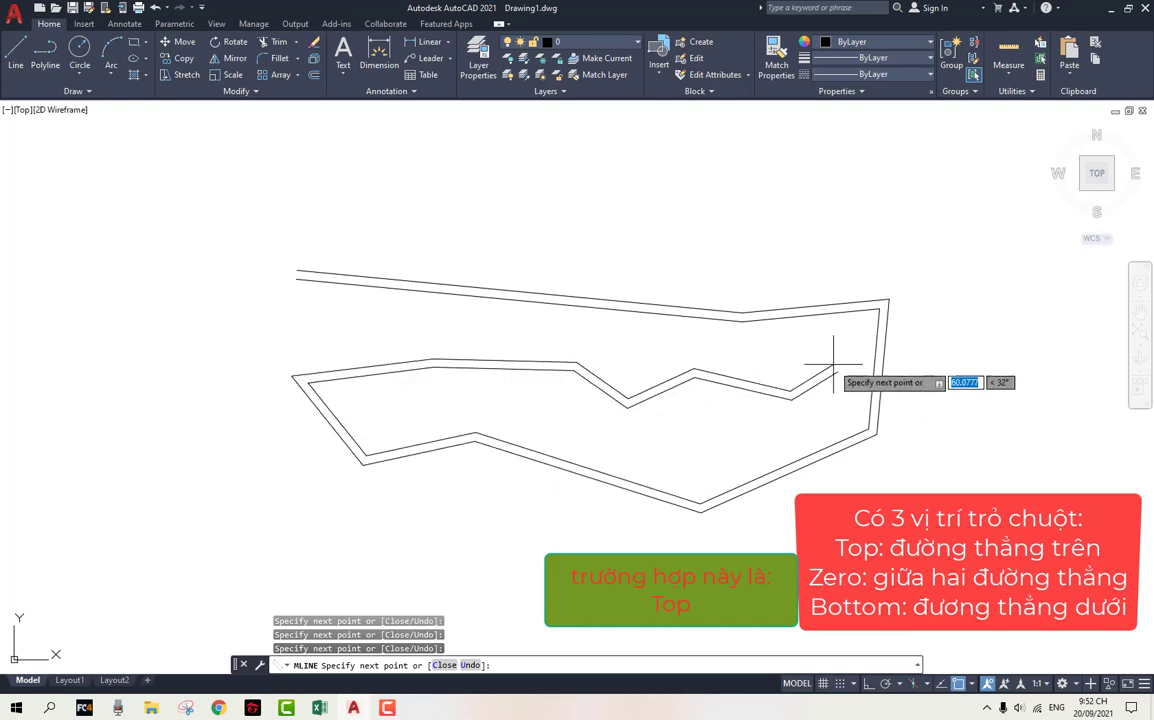
{"action": "left_click", "coordinate": [833, 365]}
{"action": "left_click", "coordinate": [860, 361]}
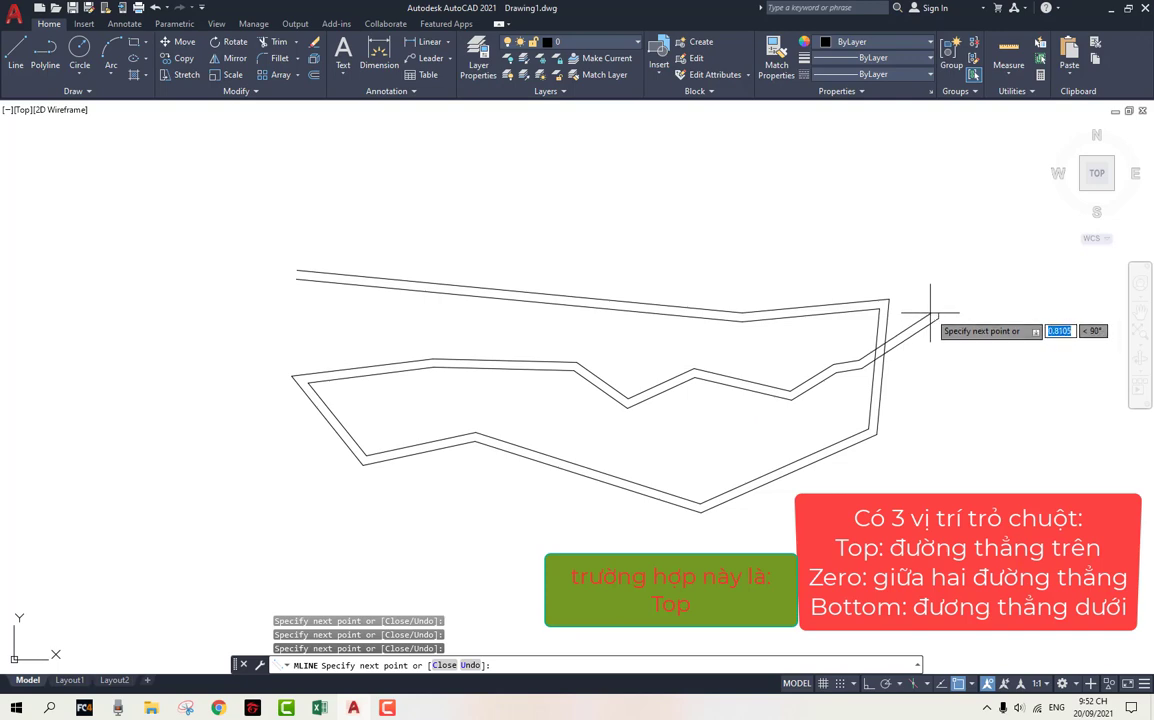
{"action": "left_click", "coordinate": [930, 314]}
{"action": "key", "text": "Escape"}
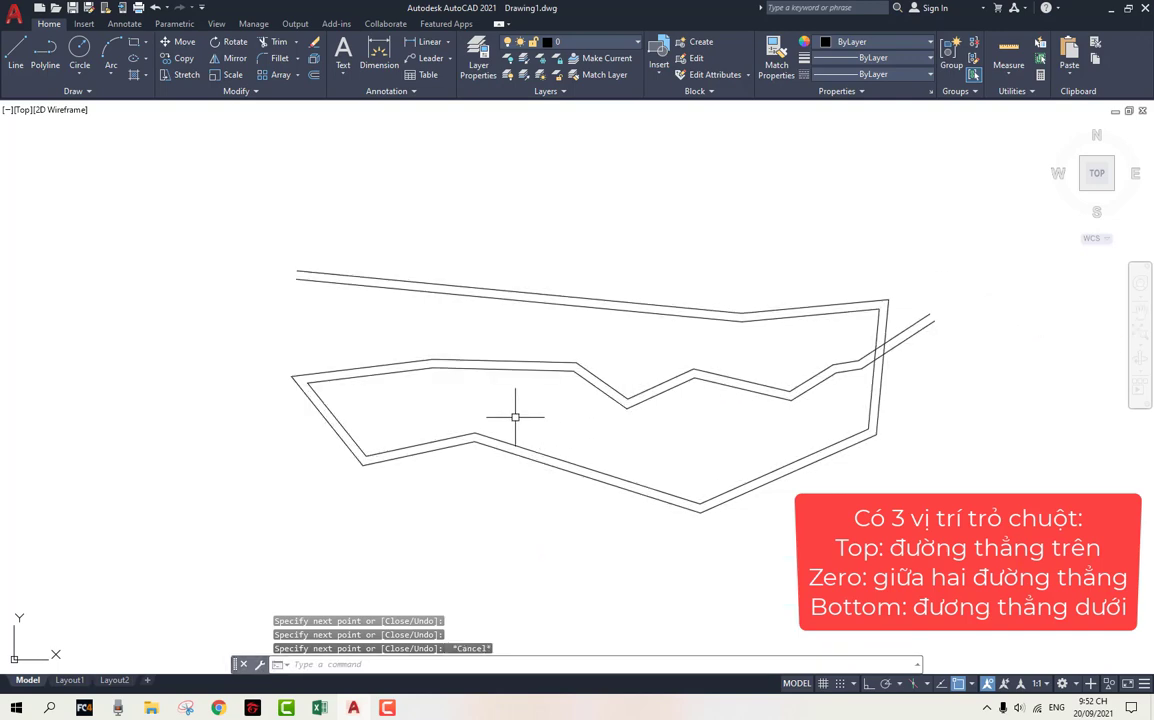
Start another multiline and set its justification to Zero.
{"action": "type", "text": "ml"}
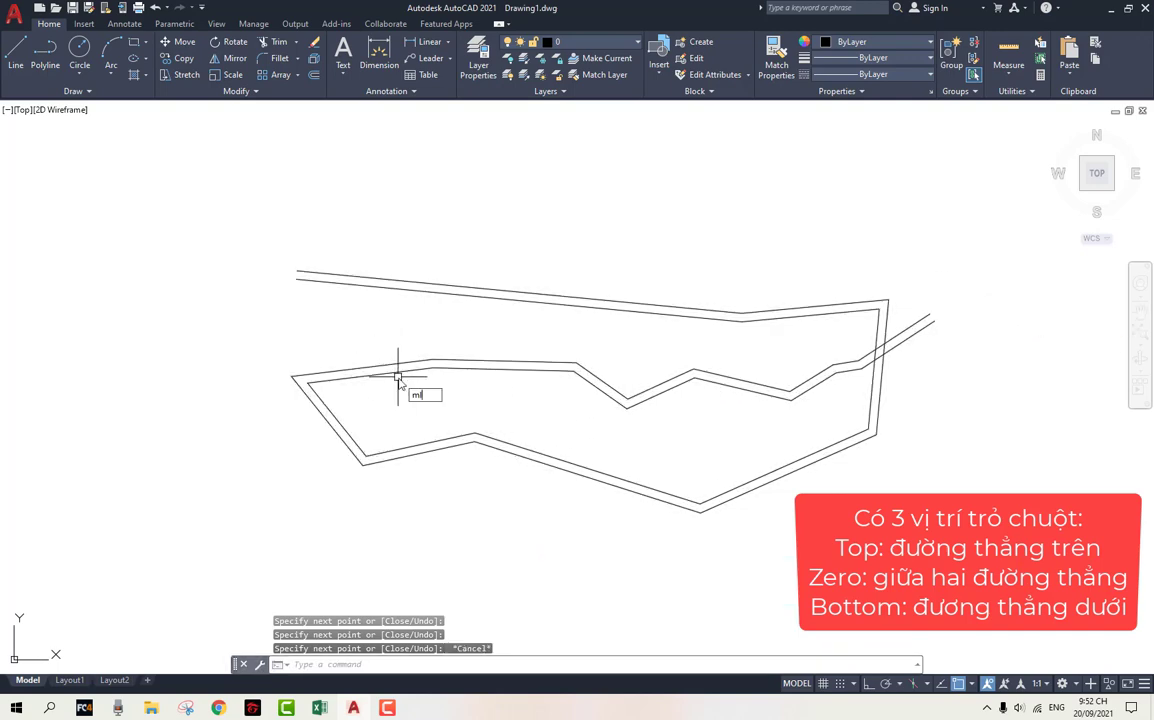
{"action": "key", "text": "Return"}
{"action": "type", "text": "j"}
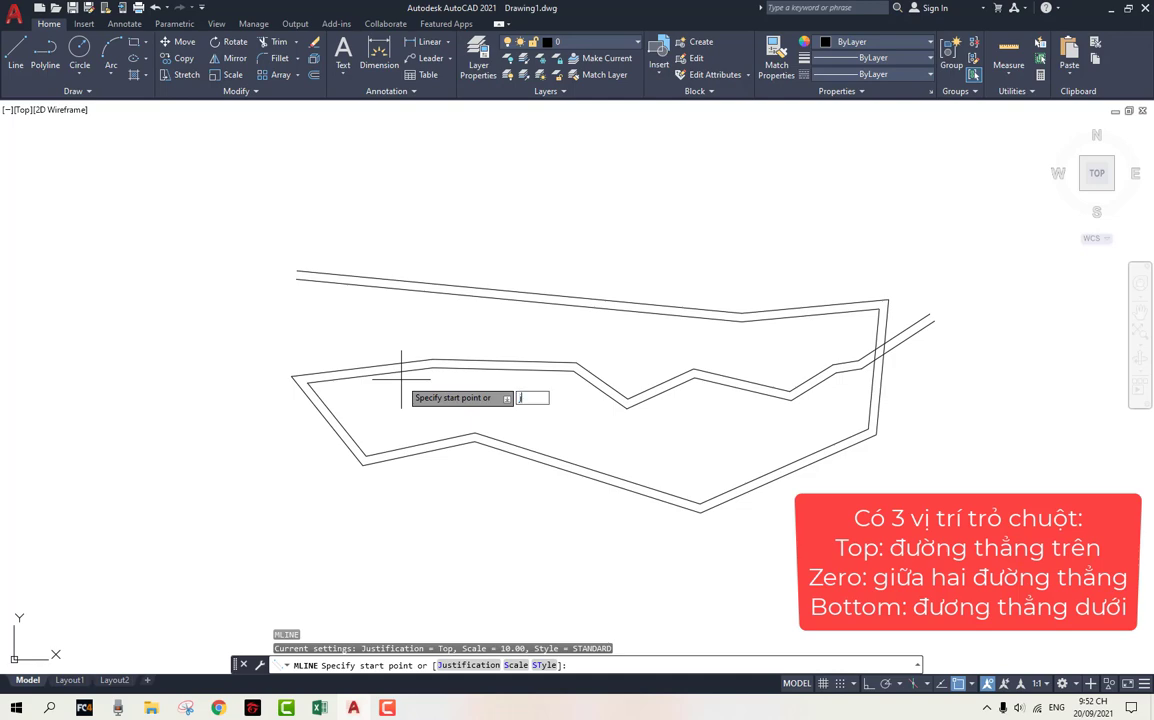
{"action": "key", "text": "Return"}
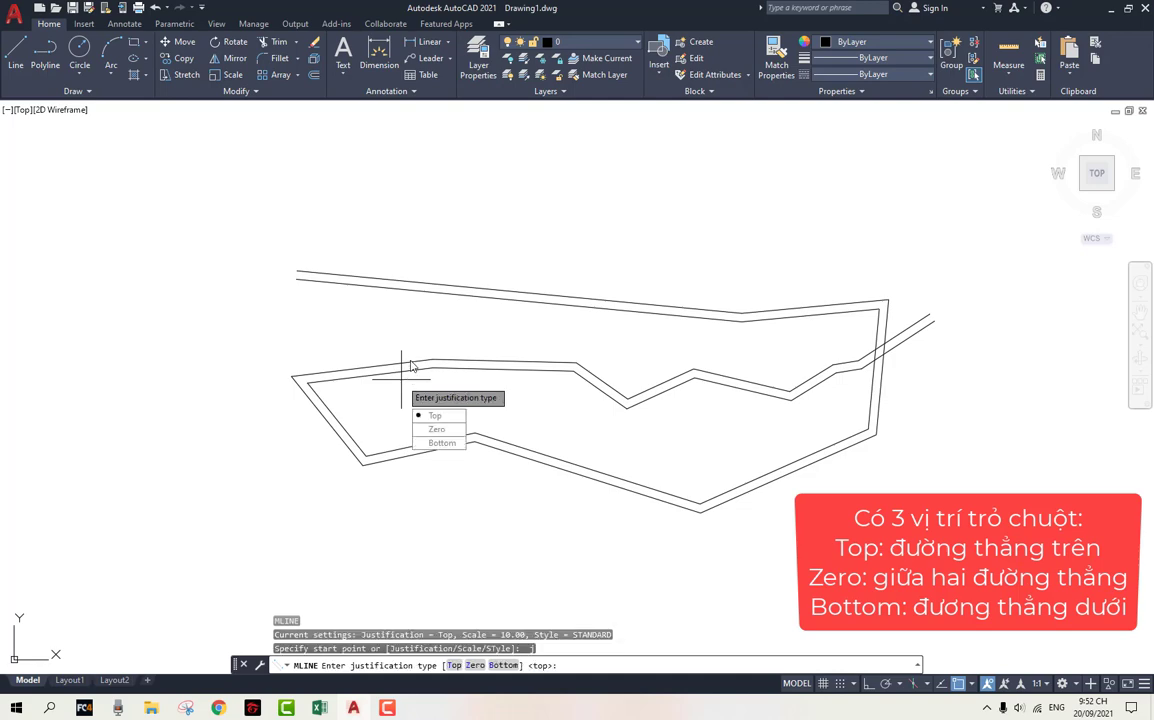
{"action": "type", "text": "z"}
{"action": "left_click", "coordinate": [450, 430]}
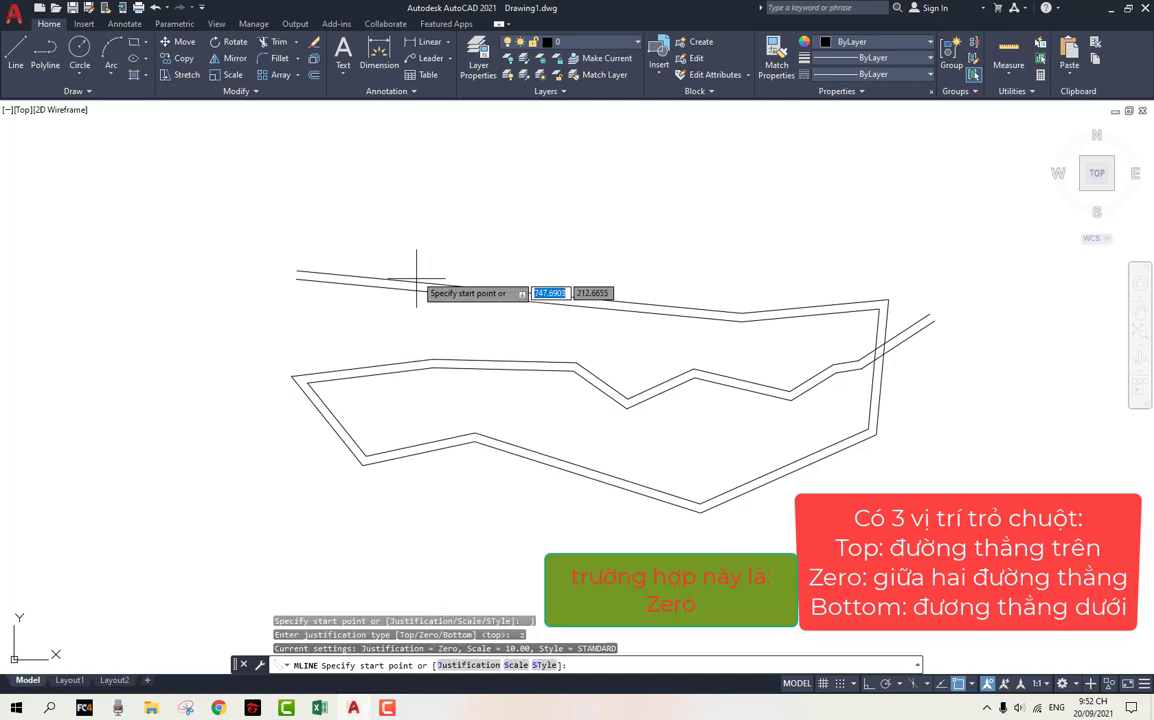
Draw a freehand Zero-justified multiline above the first one, running across, around a small box-like loop and back, ending open.
{"action": "left_click", "coordinate": [390, 192]}
{"action": "scroll", "coordinate": [497, 195], "scroll_direction": "up", "scroll_amount": 2}
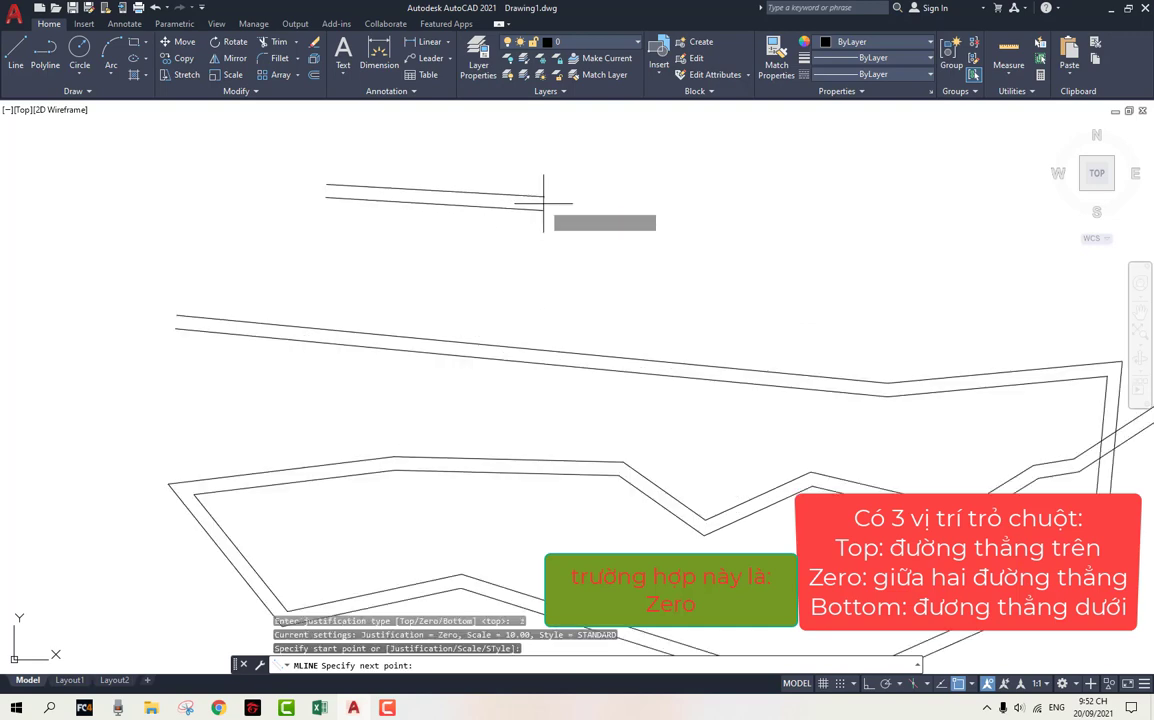
{"action": "left_click", "coordinate": [546, 205]}
{"action": "left_click", "coordinate": [751, 229]}
{"action": "left_click", "coordinate": [755, 306]}
{"action": "left_click", "coordinate": [916, 300]}
{"action": "left_click", "coordinate": [906, 241]}
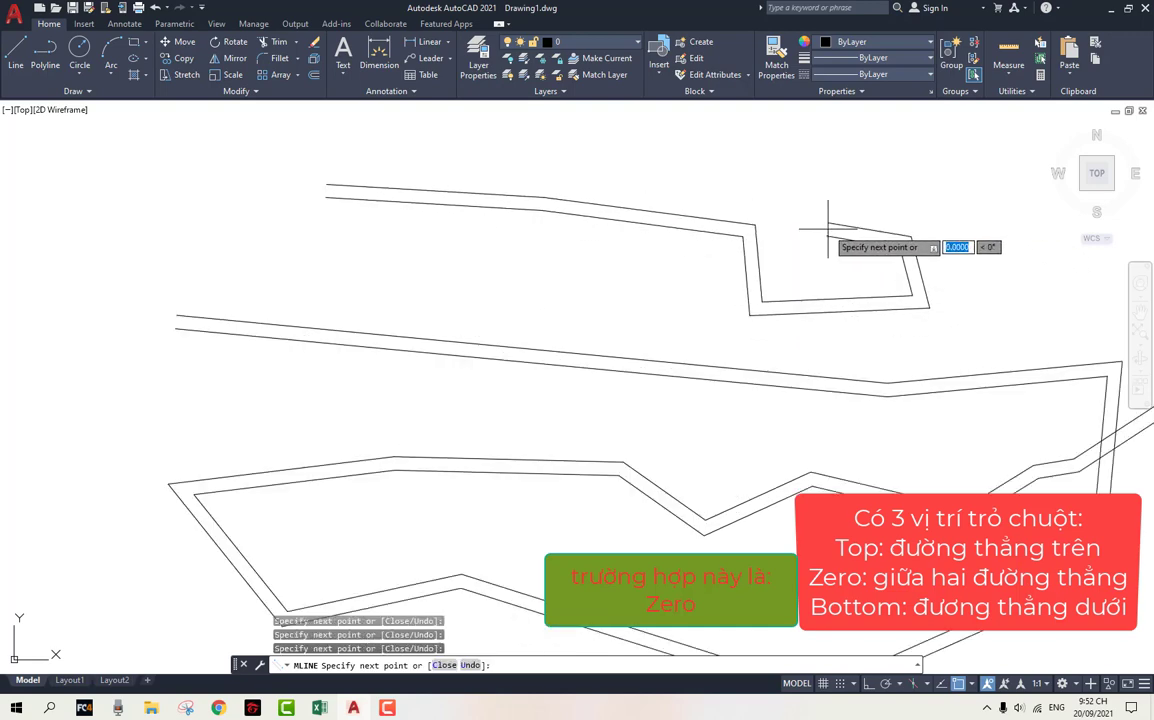
{"action": "left_click", "coordinate": [828, 228]}
{"action": "scroll", "coordinate": [378, 263], "scroll_direction": "down", "scroll_amount": 3}
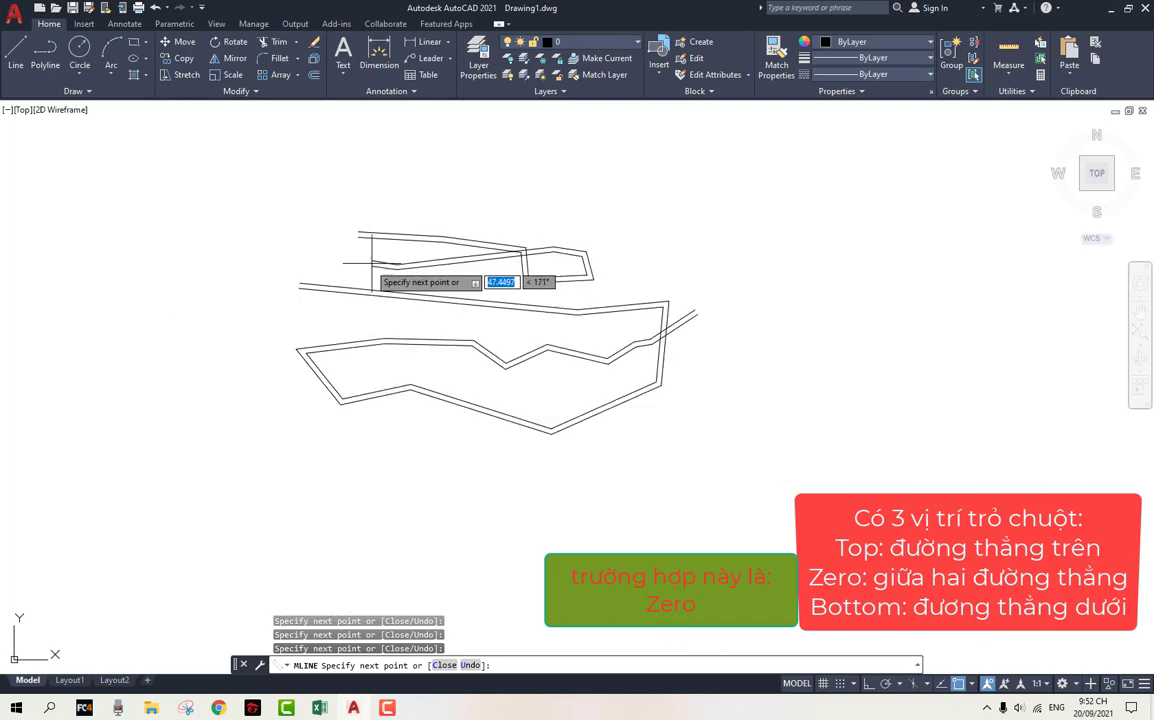
{"action": "key", "text": "Escape"}
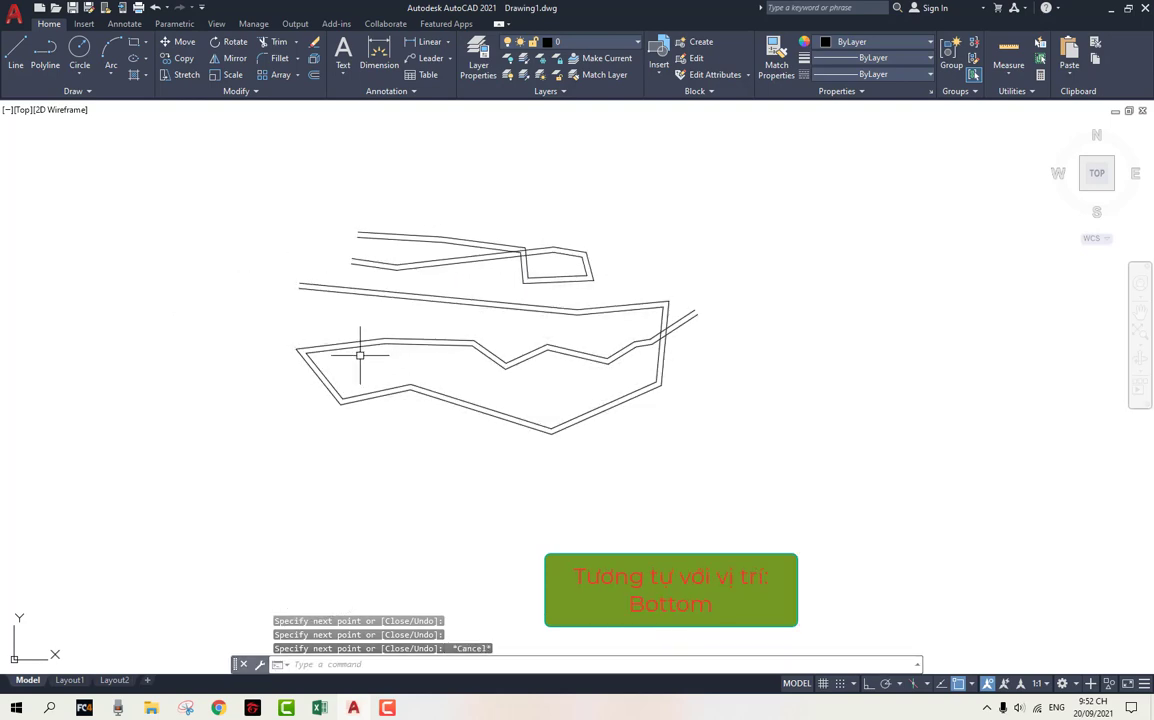
Start a new multiline and set its scale to 50 for wider spacing between the parallel lines.
{"action": "scroll", "coordinate": [380, 345], "scroll_direction": "up", "scroll_amount": 2}
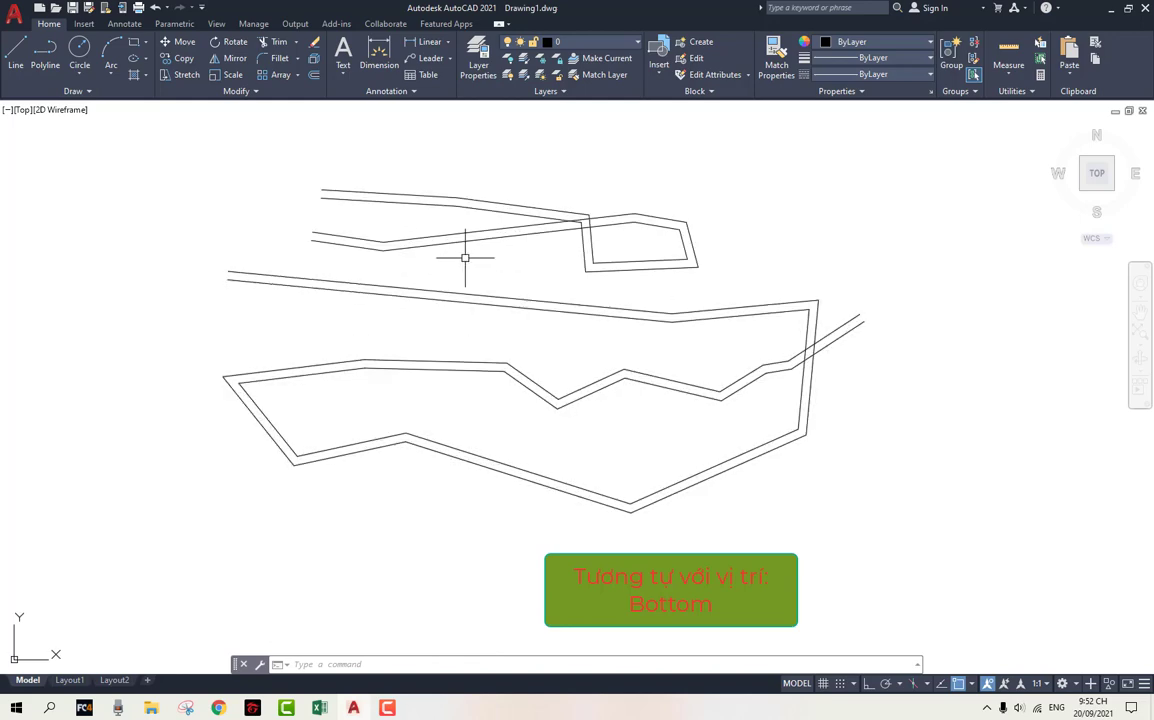
{"action": "type", "text": "ml"}
{"action": "key", "text": "Return"}
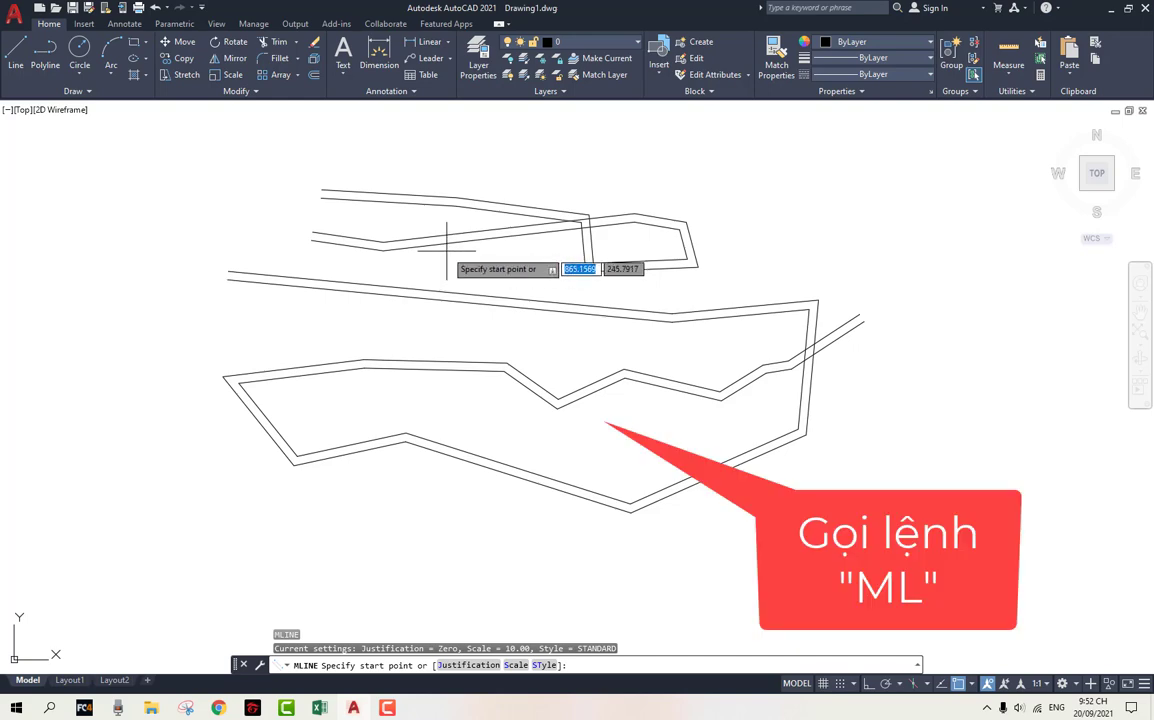
{"action": "type", "text": "s"}
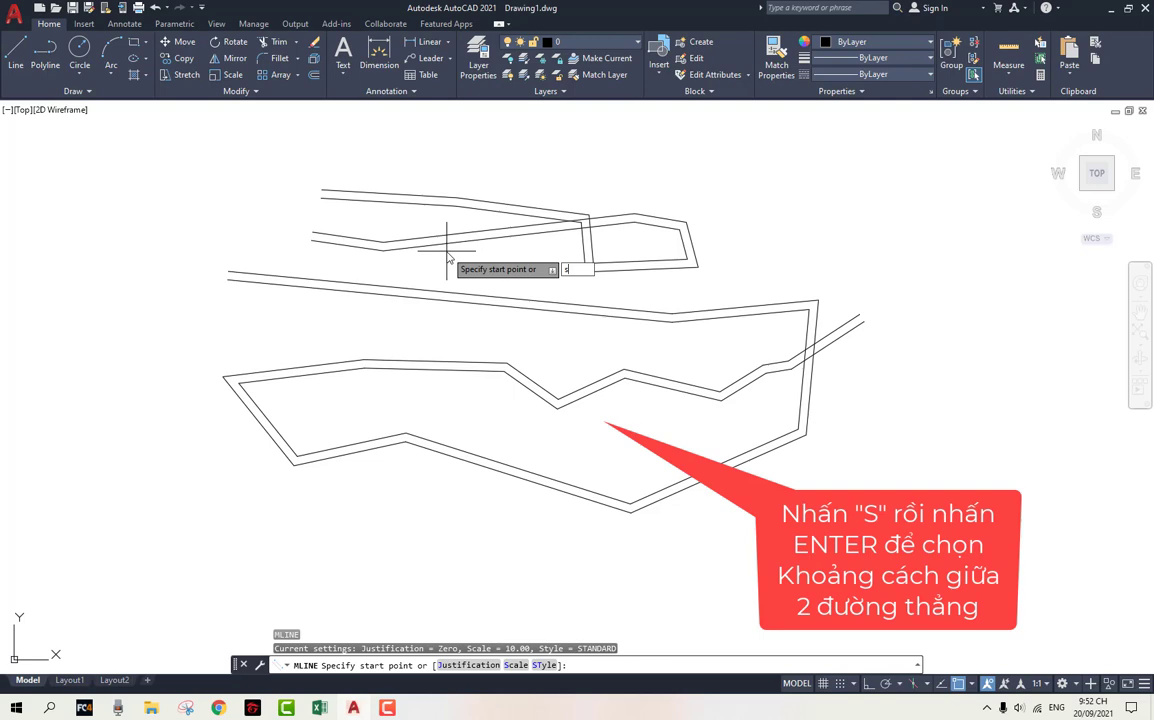
{"action": "key", "text": "Return"}
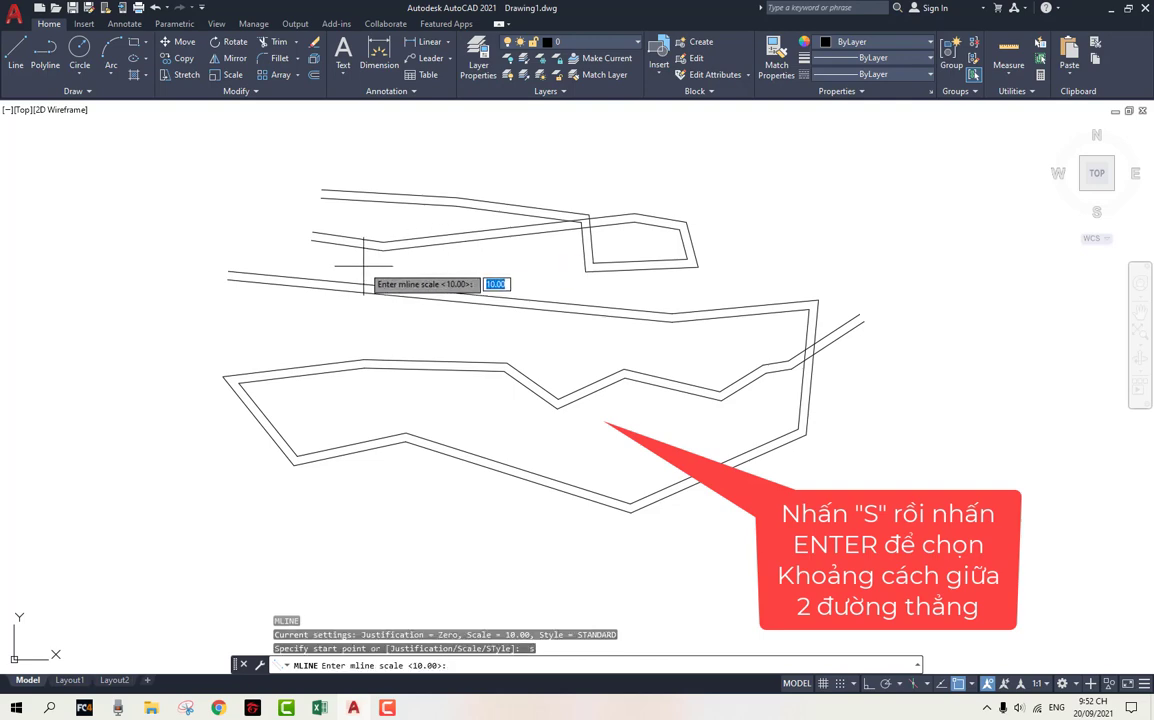
{"action": "scroll", "coordinate": [363, 266], "scroll_direction": "up", "scroll_amount": 2}
{"action": "middle_click_drag", "start_coordinate": [450, 258], "coordinate": [251, 263]}
{"action": "scroll", "coordinate": [400, 265], "scroll_direction": "down", "scroll_amount": 2}
{"action": "mouse_move", "coordinate": [651, 312]}
{"action": "middle_mouse_down"}
{"action": "mouse_move", "coordinate": [497, 296]}
{"action": "mouse_move", "coordinate": [313, 308]}
{"action": "middle_mouse_up"}
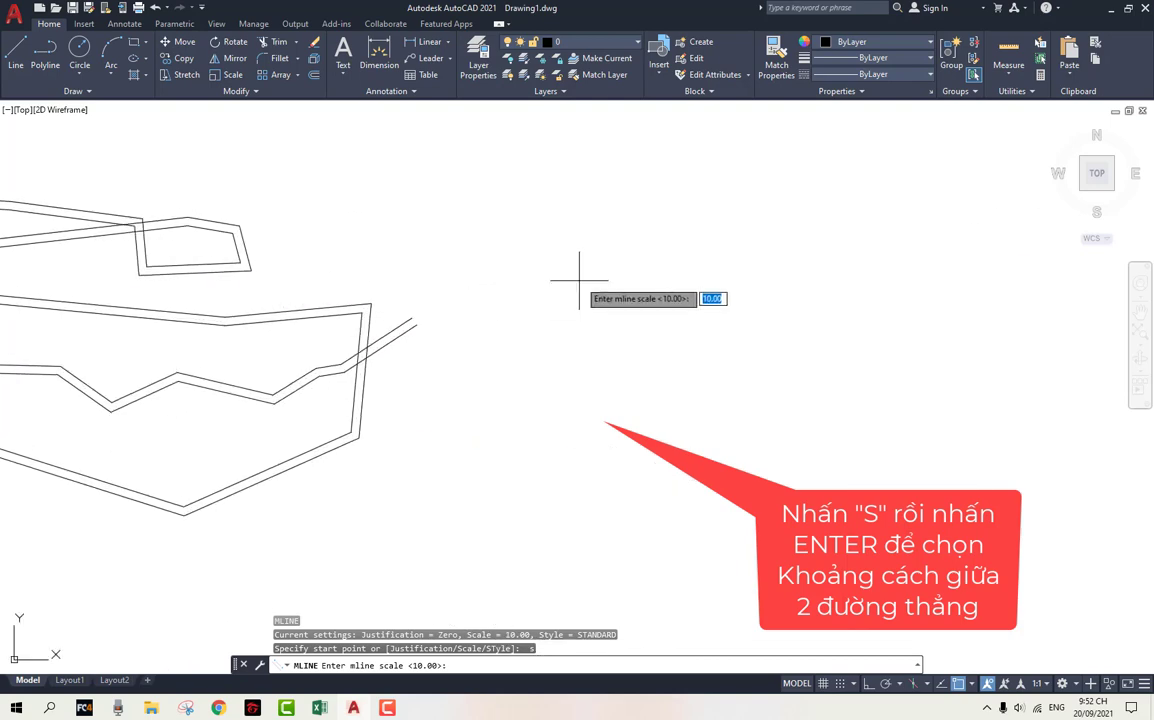
{"action": "scroll", "coordinate": [550, 278], "scroll_direction": "up", "scroll_amount": 2}
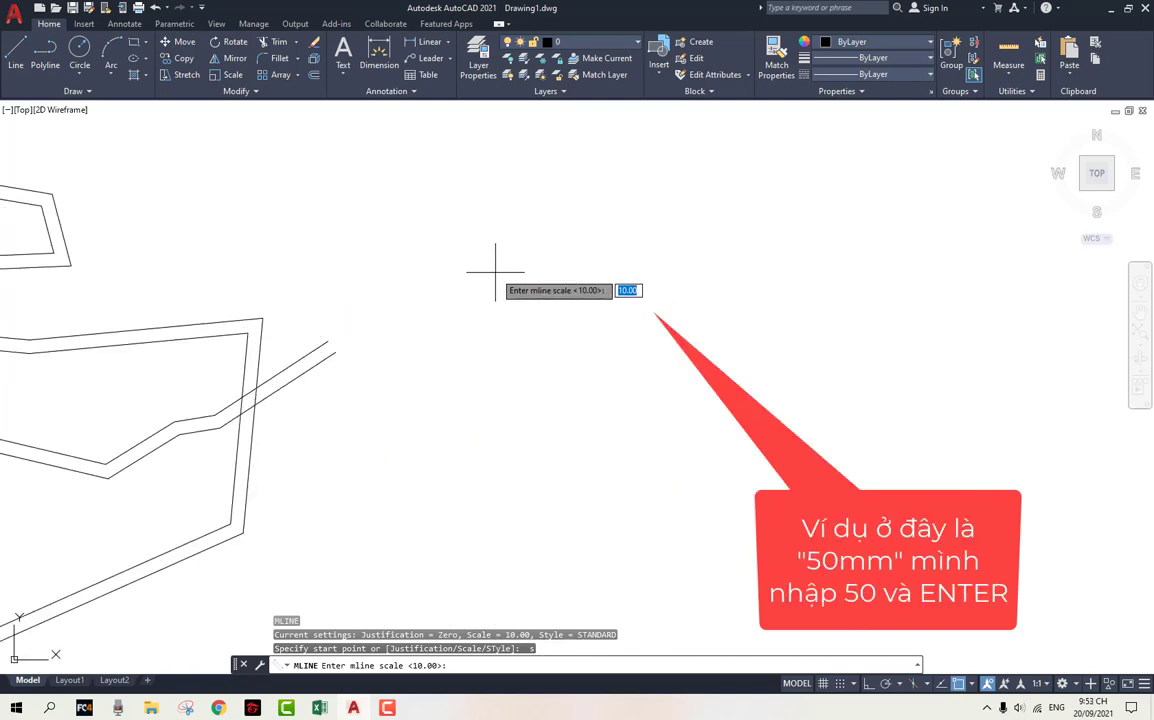
{"action": "type", "text": "50"}
{"action": "key", "text": "Return"}
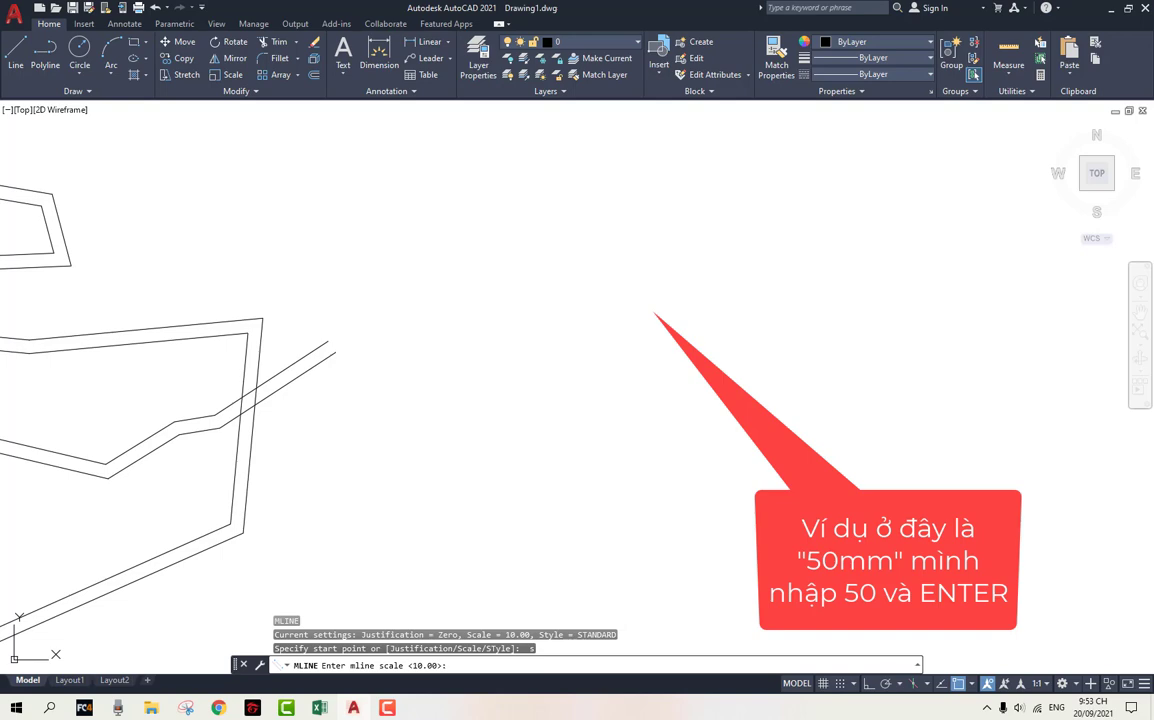
Draw a freehand open zigzag multiline at scale 50 in the empty area beside the existing multilines.
{"action": "left_click", "coordinate": [437, 222]}
{"action": "left_click", "coordinate": [640, 305]}
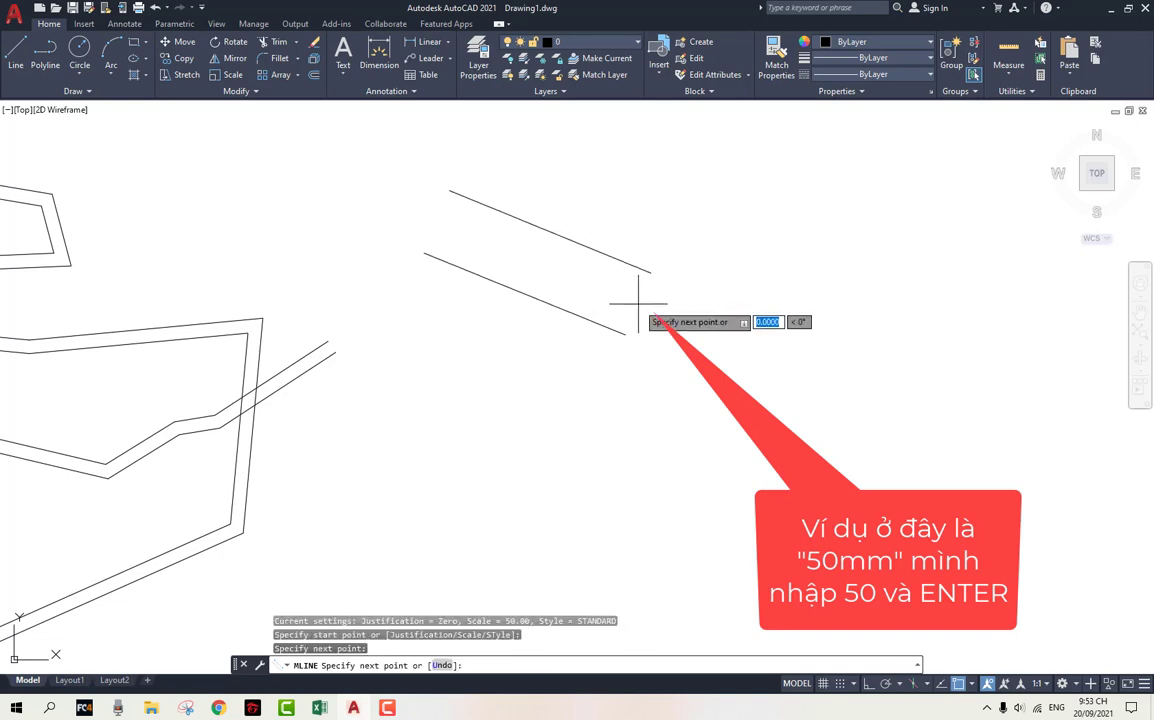
{"action": "scroll", "coordinate": [574, 283], "scroll_direction": "down", "scroll_amount": 4}
{"action": "left_click", "coordinate": [707, 323]}
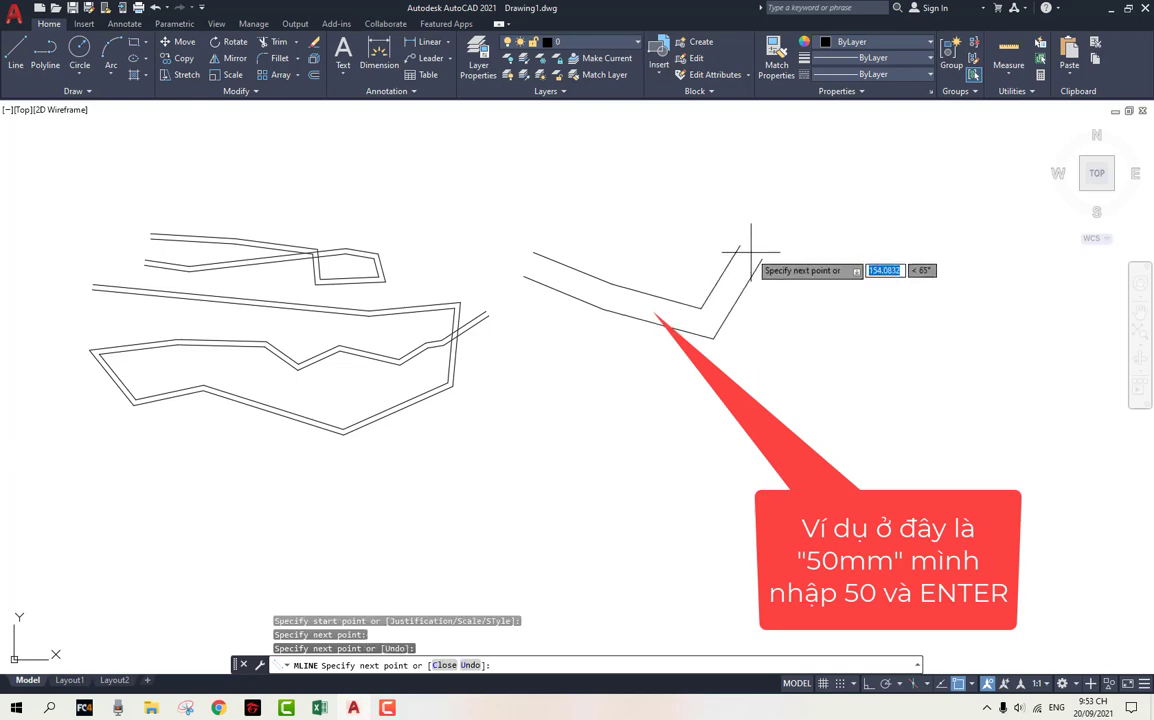
{"action": "left_click", "coordinate": [824, 277]}
{"action": "left_click", "coordinate": [882, 363]}
{"action": "left_click", "coordinate": [935, 363]}
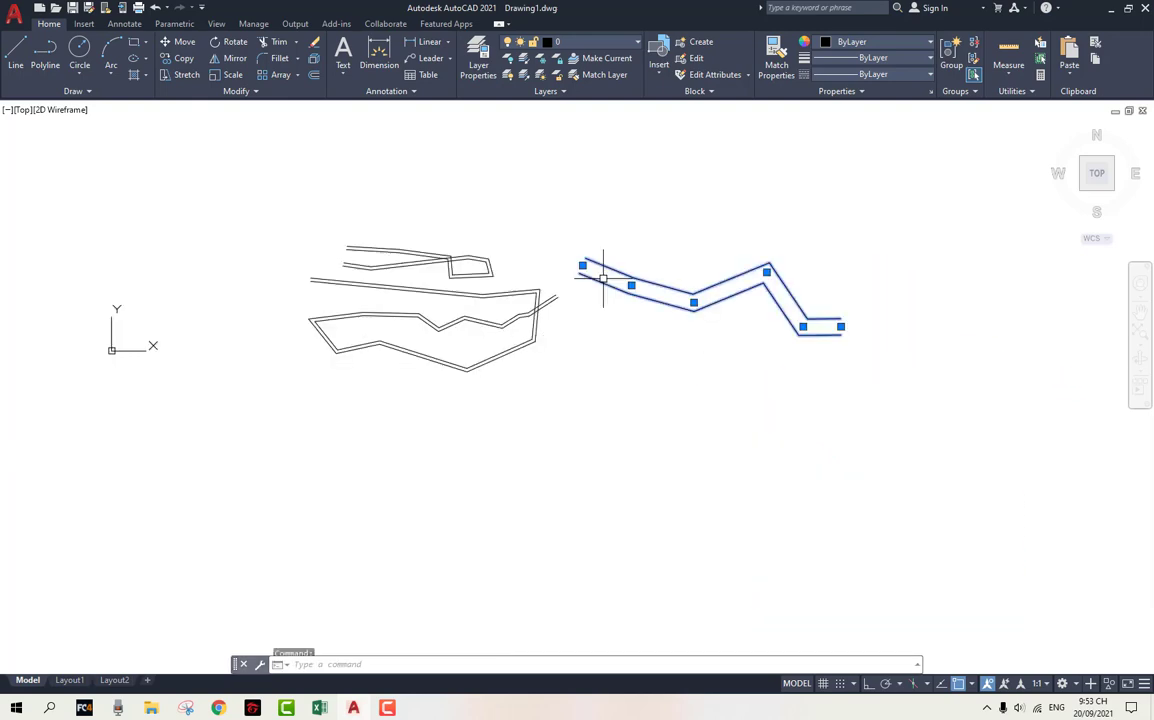
Open the multiline style manager and compare the previews of style 1 and STANDARD.
{"action": "key", "text": "Escape"}
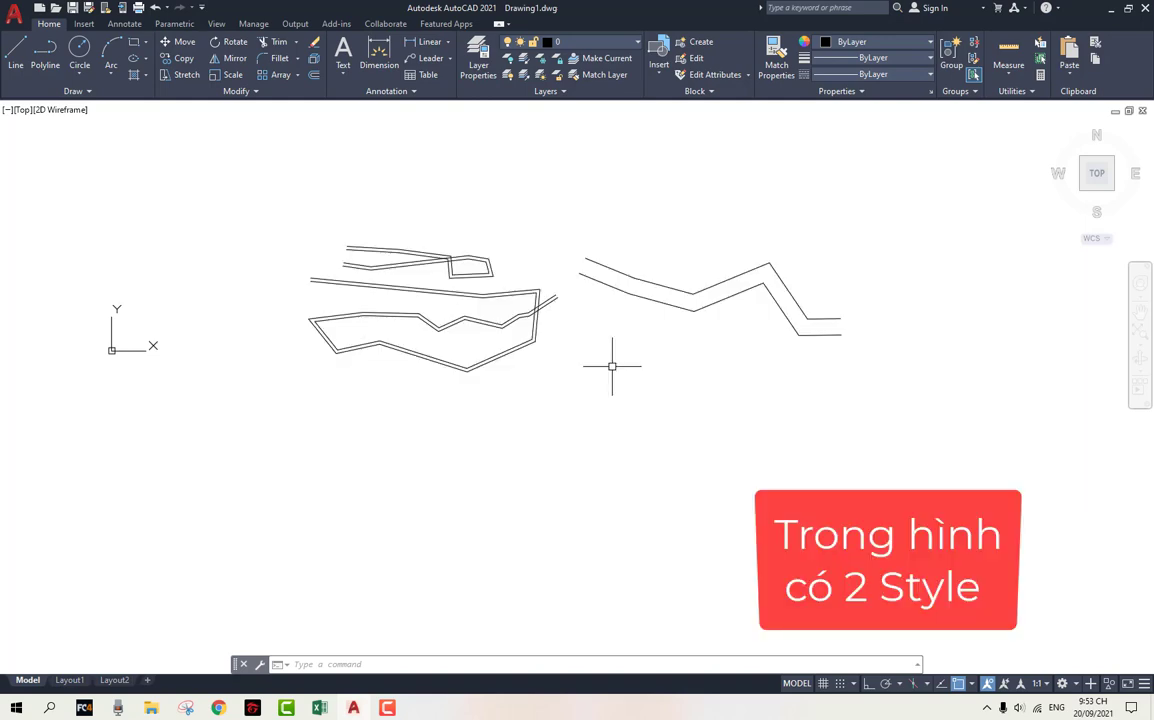
{"action": "type", "text": "MLSTYLE"}
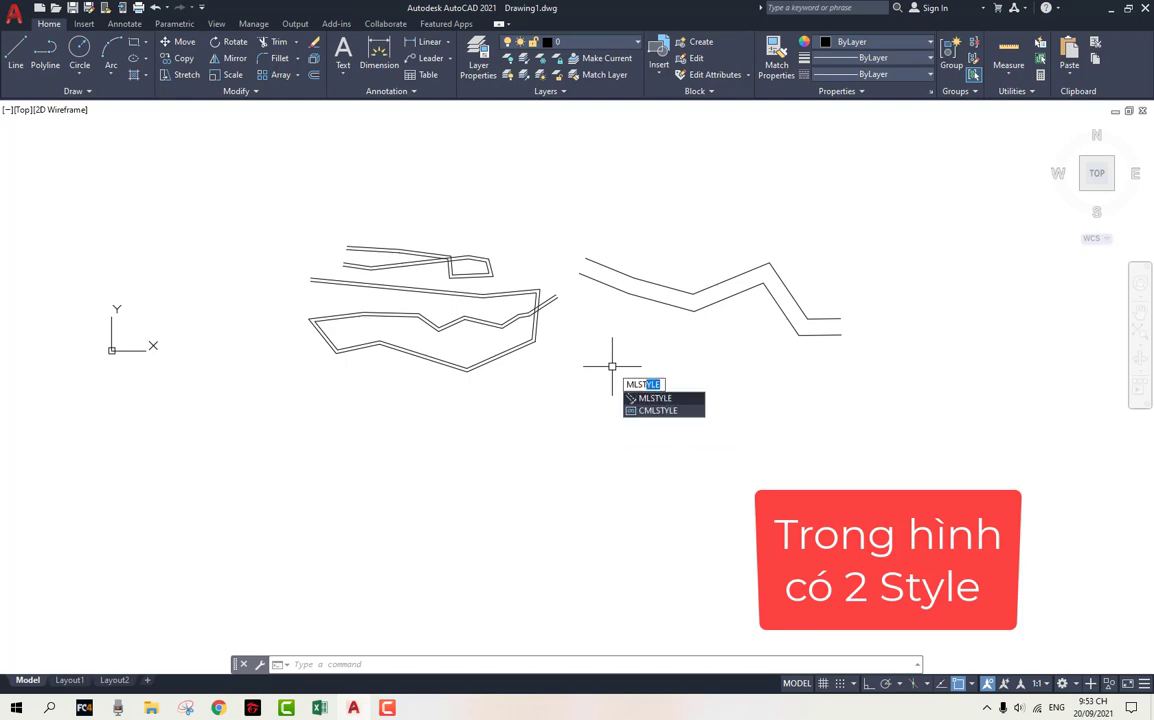
{"action": "key", "text": "Return"}
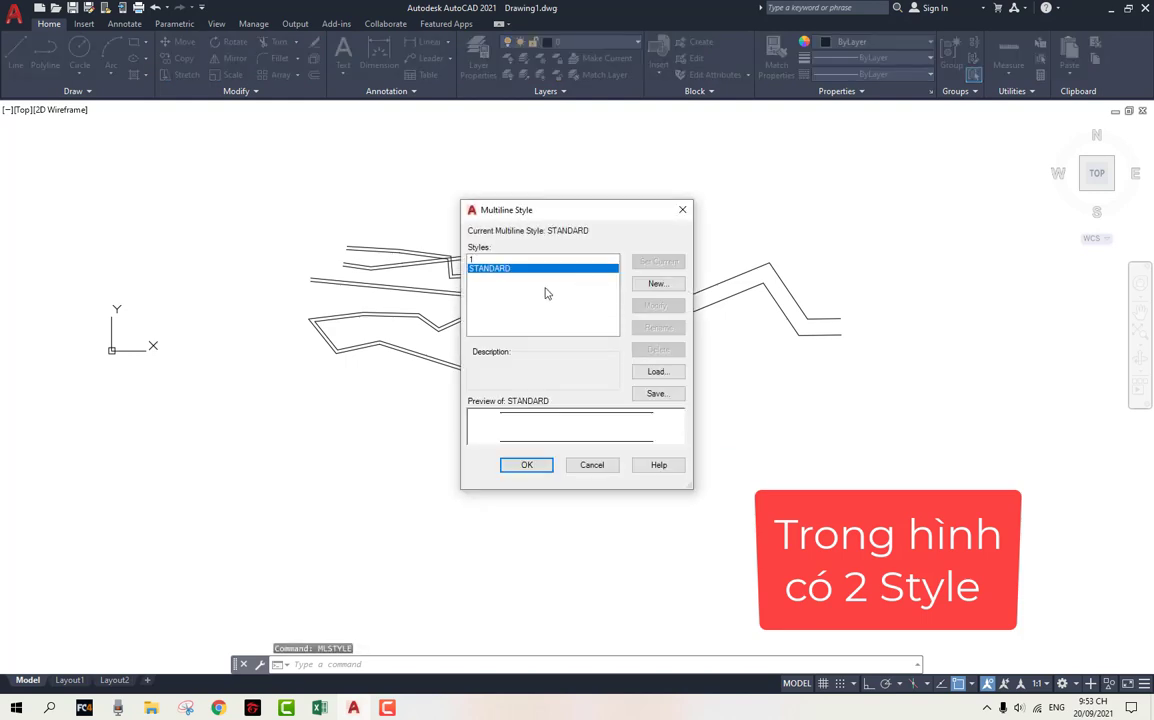
{"action": "left_click", "coordinate": [511, 260]}
{"action": "left_click", "coordinate": [509, 268]}
{"action": "left_click", "coordinate": [509, 261]}
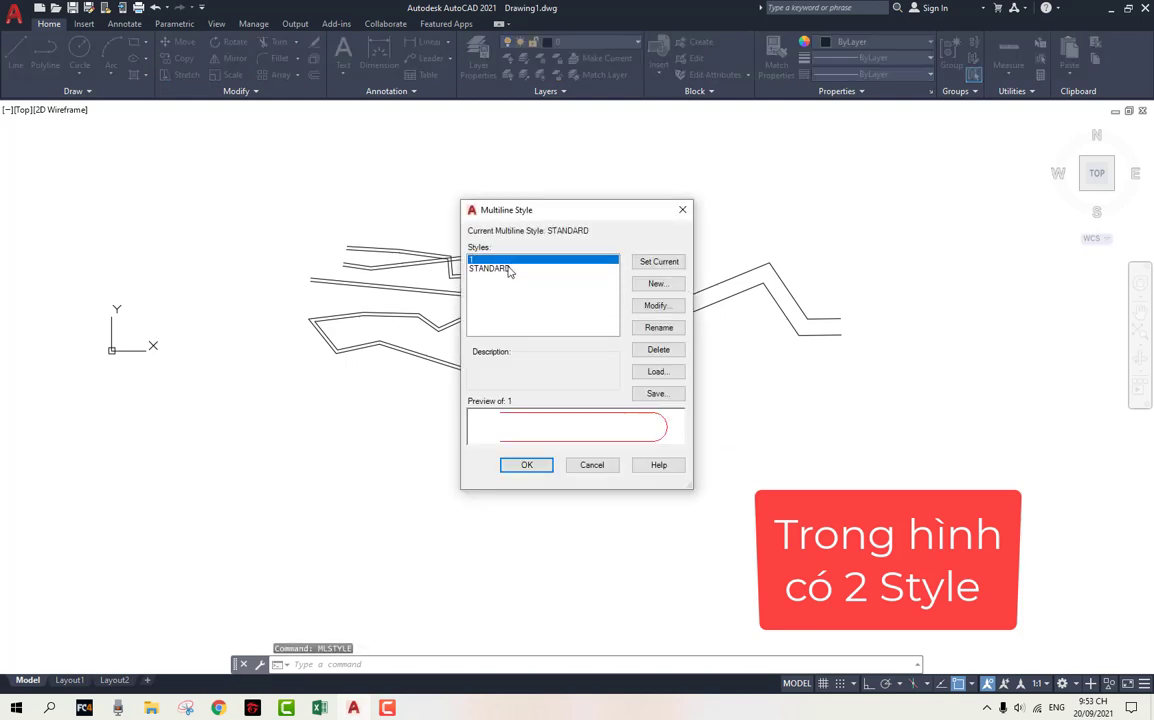
{"action": "left_click", "coordinate": [509, 267]}
{"action": "left_click", "coordinate": [511, 260]}
{"action": "left_click", "coordinate": [510, 268]}
{"action": "left_click", "coordinate": [510, 260]}
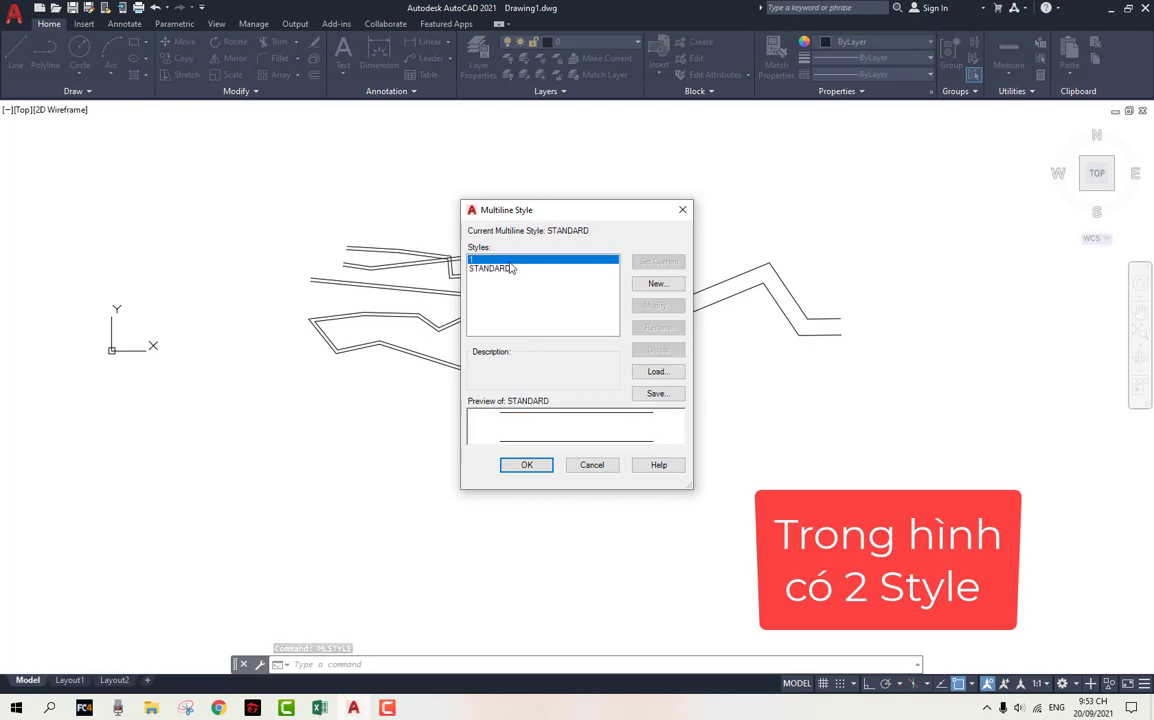
{"action": "left_click", "coordinate": [510, 268]}
{"action": "left_click", "coordinate": [508, 260]}
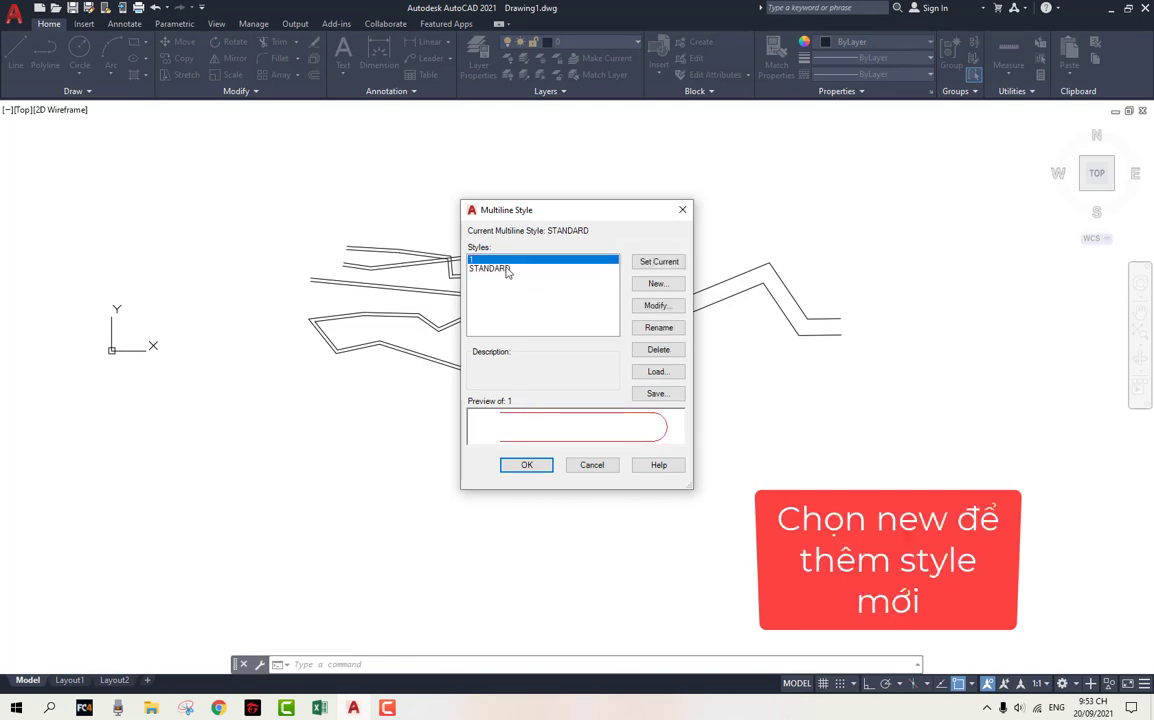
{"action": "left_click", "coordinate": [507, 268]}
{"action": "left_click", "coordinate": [507, 260]}
{"action": "left_click", "coordinate": [507, 268]}
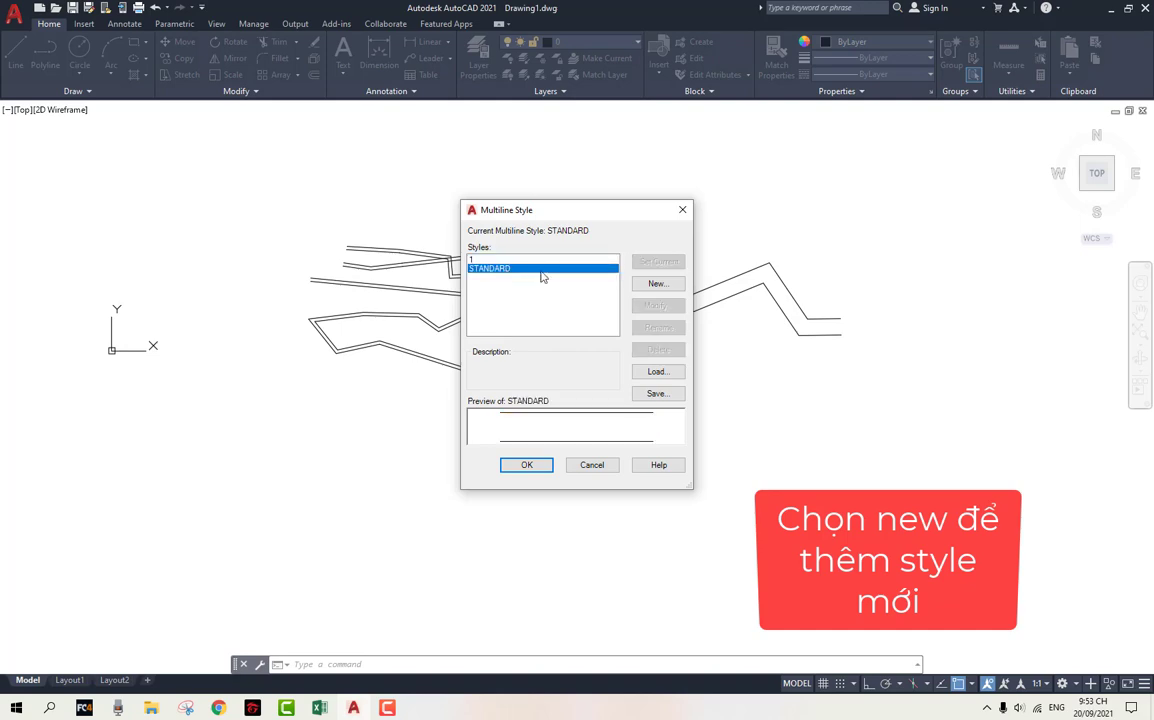
Create a new multiline style named 2, starting from STANDARD.
{"action": "left_click", "coordinate": [658, 284]}
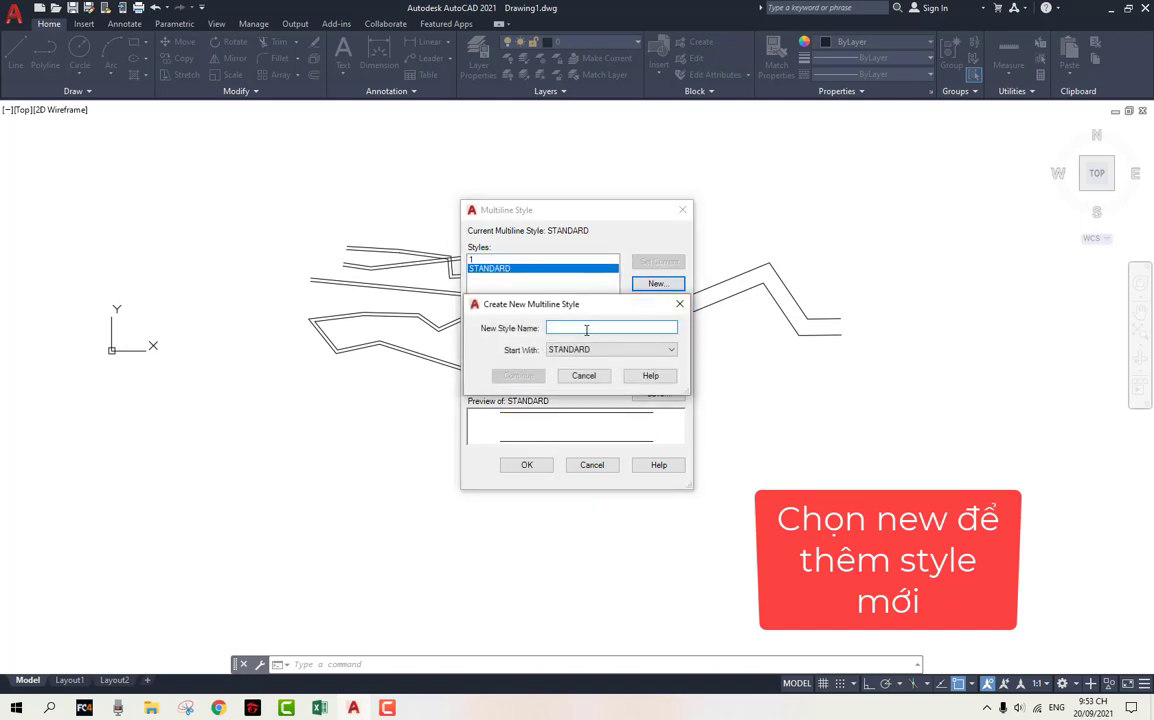
{"action": "type", "text": "2"}
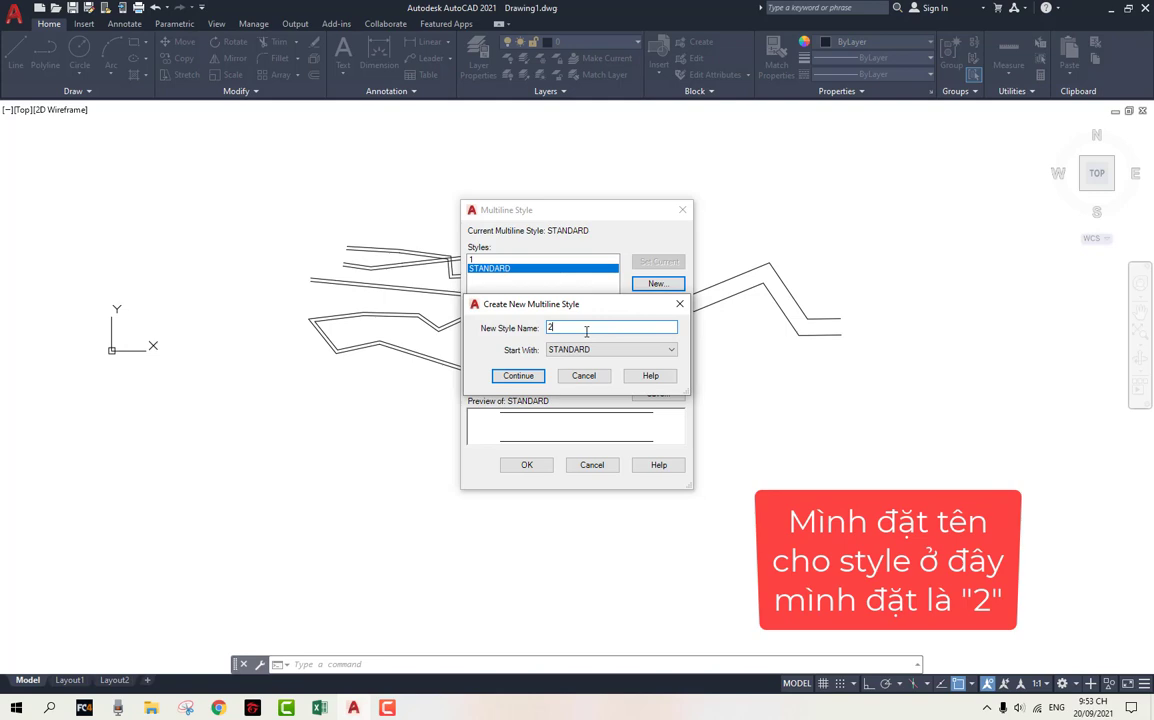
{"action": "left_click", "coordinate": [518, 376]}
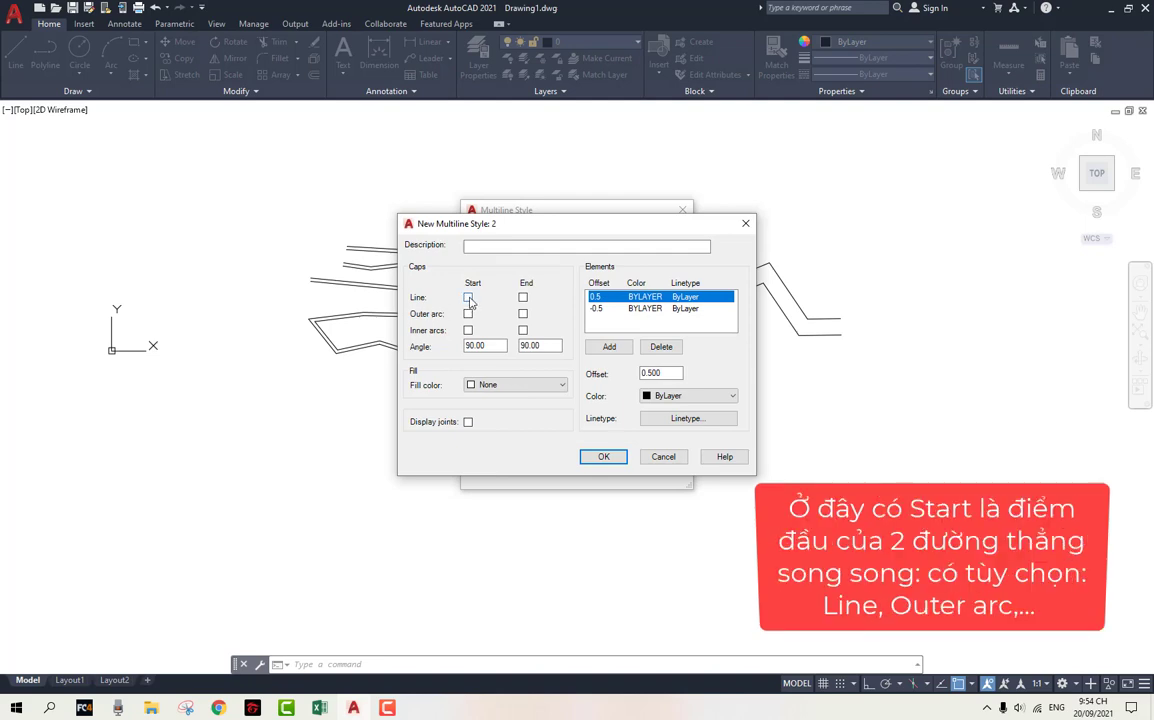
Enable the line, outer arc and inner arcs caps at both the start and end of style 2.
{"action": "left_click", "coordinate": [468, 298]}
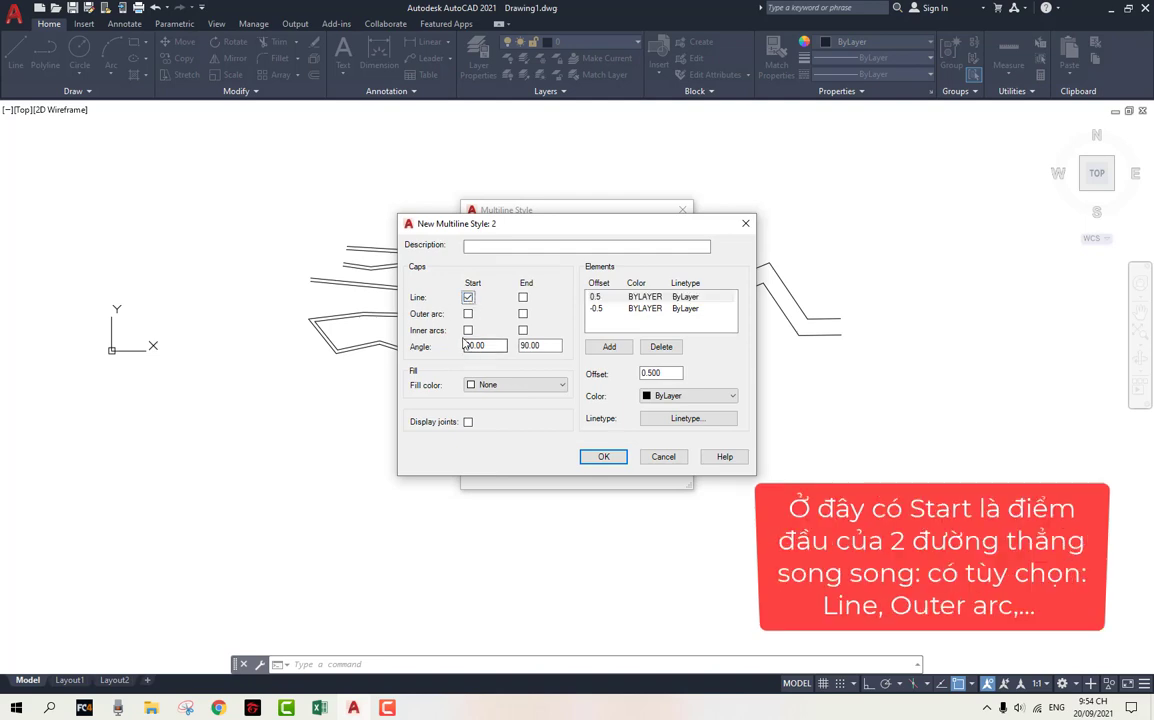
{"action": "left_click", "coordinate": [523, 298]}
{"action": "left_click", "coordinate": [468, 298]}
{"action": "left_click", "coordinate": [468, 314]}
{"action": "left_click", "coordinate": [468, 298]}
{"action": "left_click", "coordinate": [468, 330]}
{"action": "double_click", "coordinate": [479, 347]}
{"action": "left_click", "coordinate": [522, 330]}
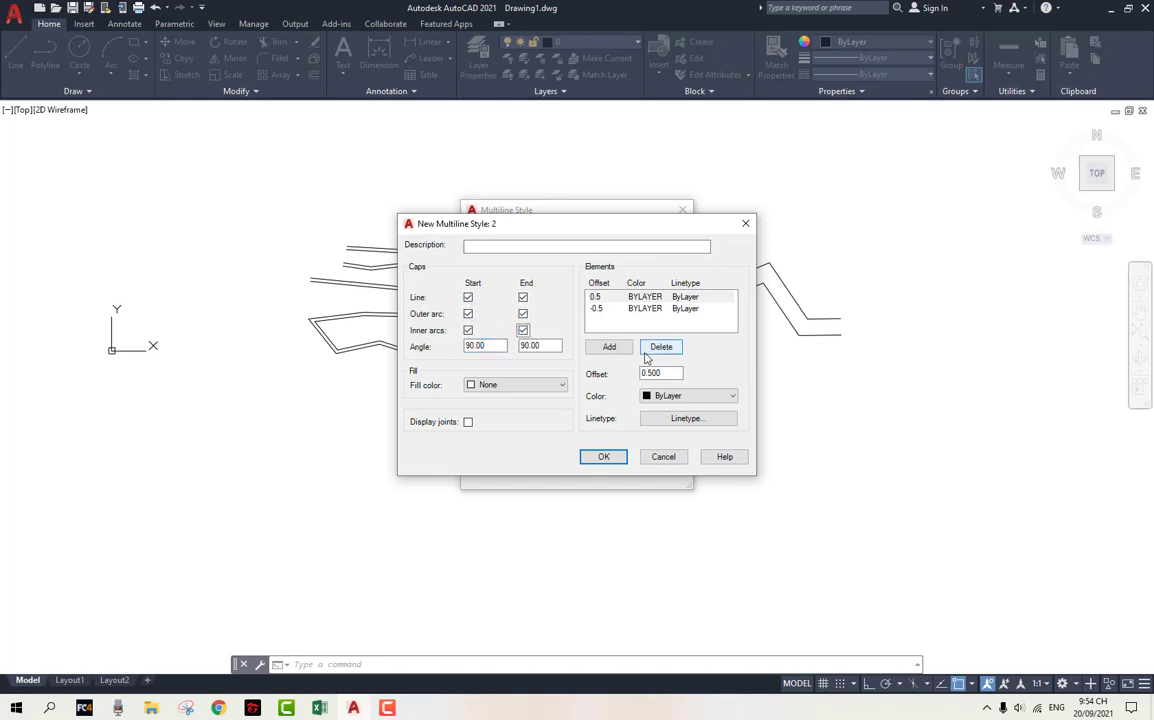
Set the fill color of multiline style 2 to Yellow.
{"action": "left_click", "coordinate": [510, 385]}
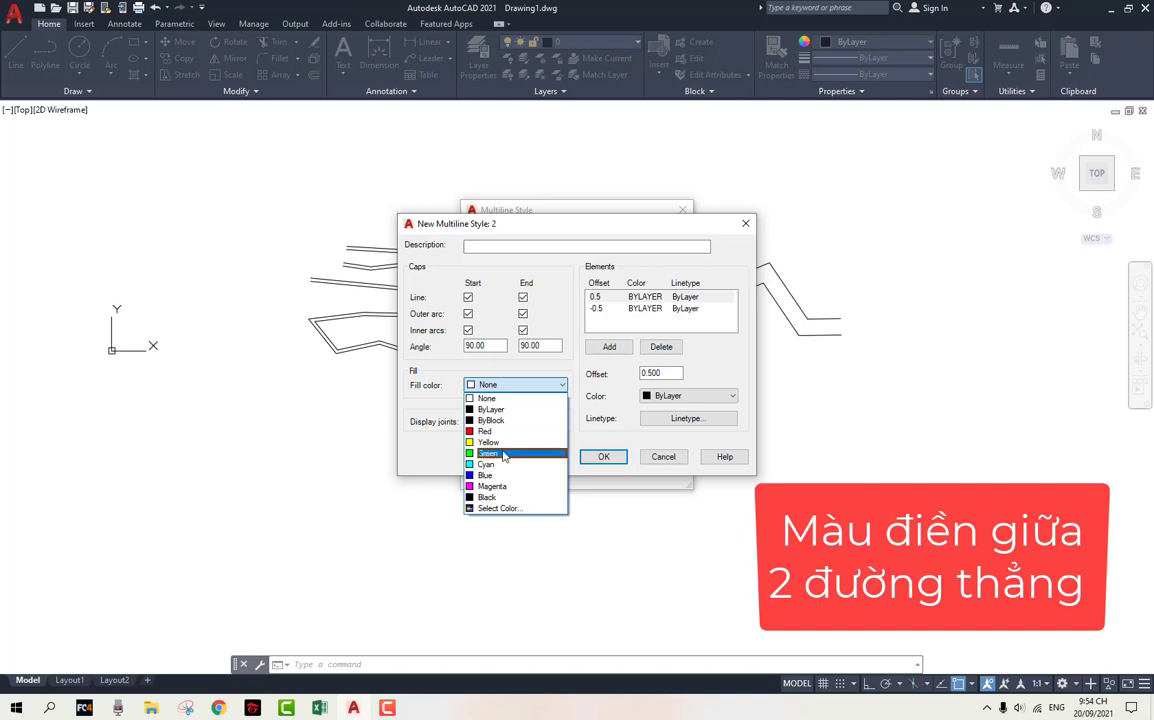
{"action": "left_click", "coordinate": [515, 386]}
{"action": "left_click", "coordinate": [561, 386]}
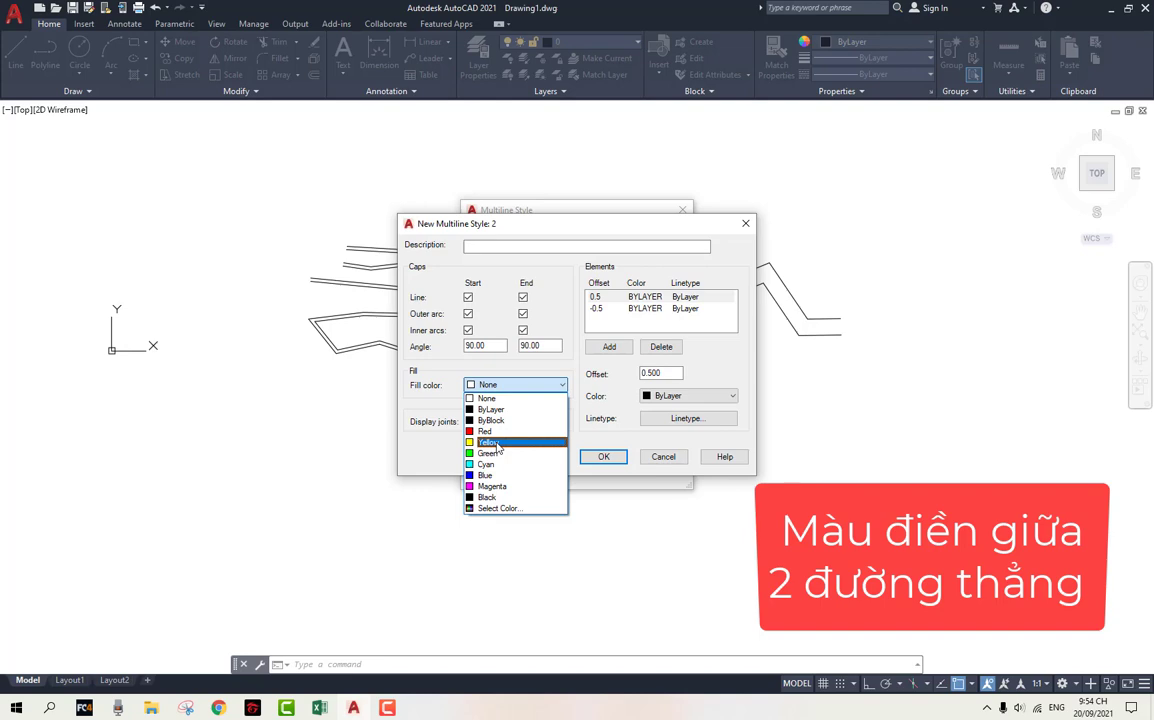
{"action": "left_click", "coordinate": [497, 444]}
Examine the settings of the two line elements of style 2, at offsets 0.5 and -0.5.
{"action": "left_click", "coordinate": [656, 307]}
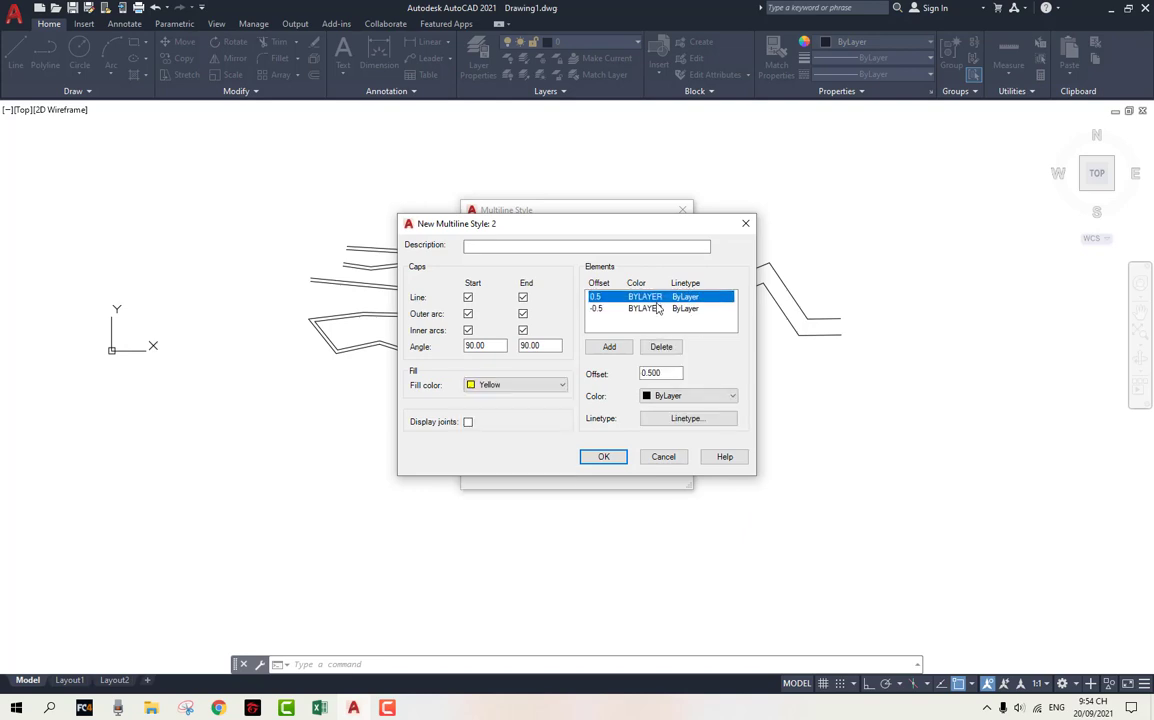
{"action": "left_click", "coordinate": [656, 298]}
{"action": "left_click", "coordinate": [661, 321]}
{"action": "left_click", "coordinate": [655, 299]}
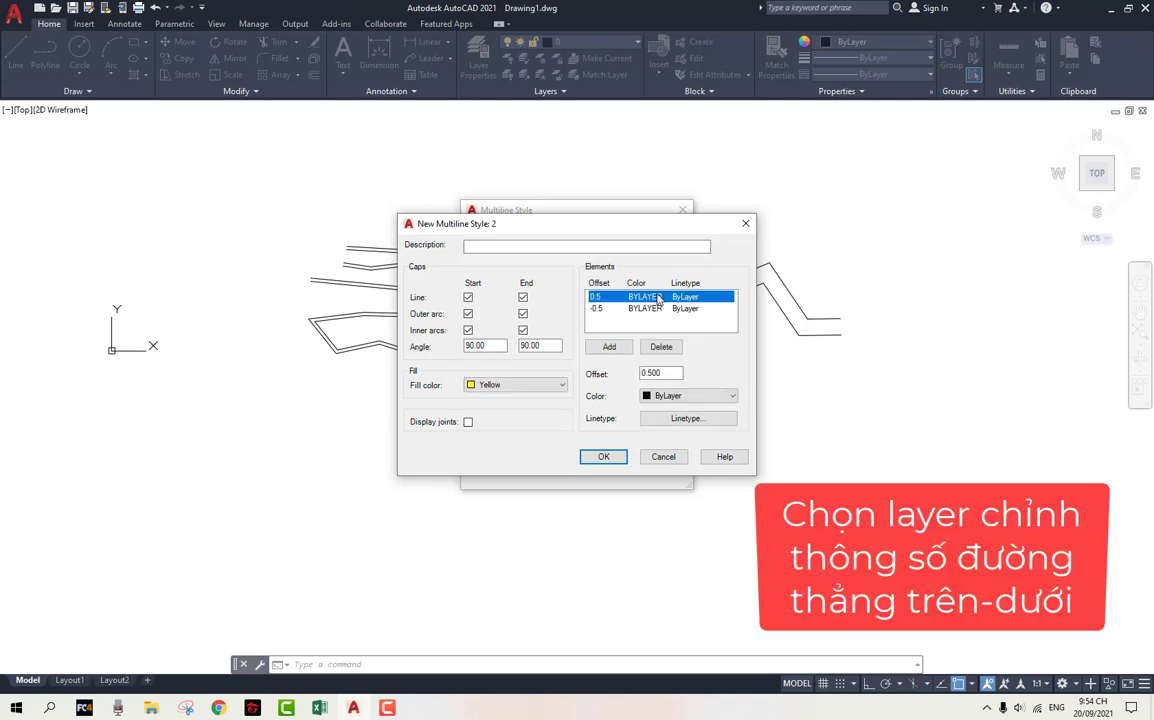
{"action": "left_click", "coordinate": [646, 312]}
{"action": "left_click", "coordinate": [657, 298]}
{"action": "left_click", "coordinate": [656, 309]}
{"action": "left_click", "coordinate": [657, 298]}
{"action": "left_click", "coordinate": [656, 309]}
{"action": "left_click", "coordinate": [657, 298]}
Set the color of the element at offset 0.5 to Green.
{"action": "left_click", "coordinate": [688, 396]}
{"action": "left_click", "coordinate": [645, 302]}
{"action": "left_click", "coordinate": [645, 299]}
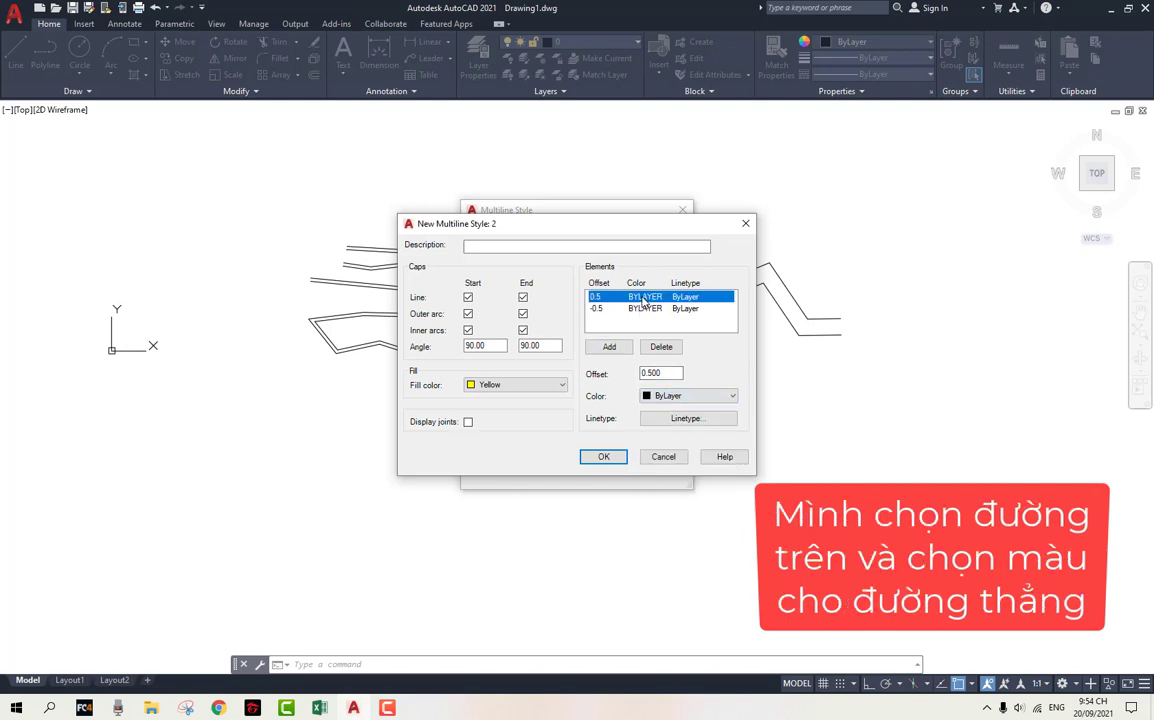
{"action": "left_click", "coordinate": [688, 396]}
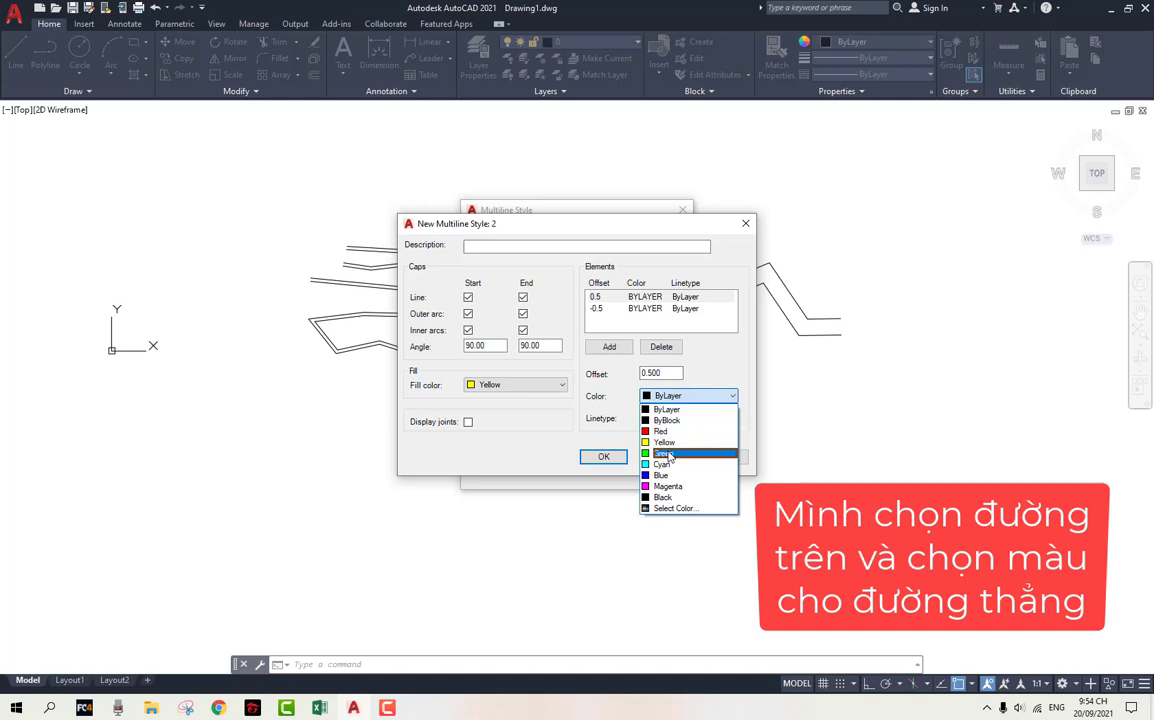
{"action": "left_click", "coordinate": [666, 454]}
Set the color of the element at offset -0.5 to Red and accept the new style's settings.
{"action": "left_click", "coordinate": [652, 309]}
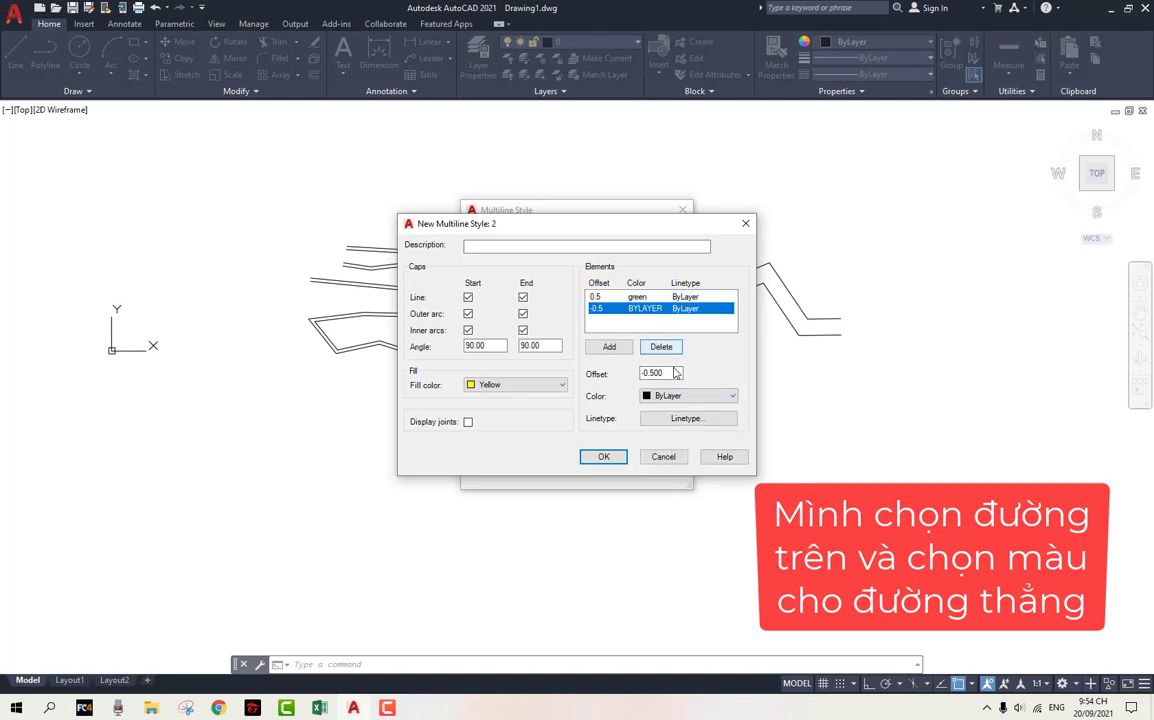
{"action": "left_click", "coordinate": [697, 398]}
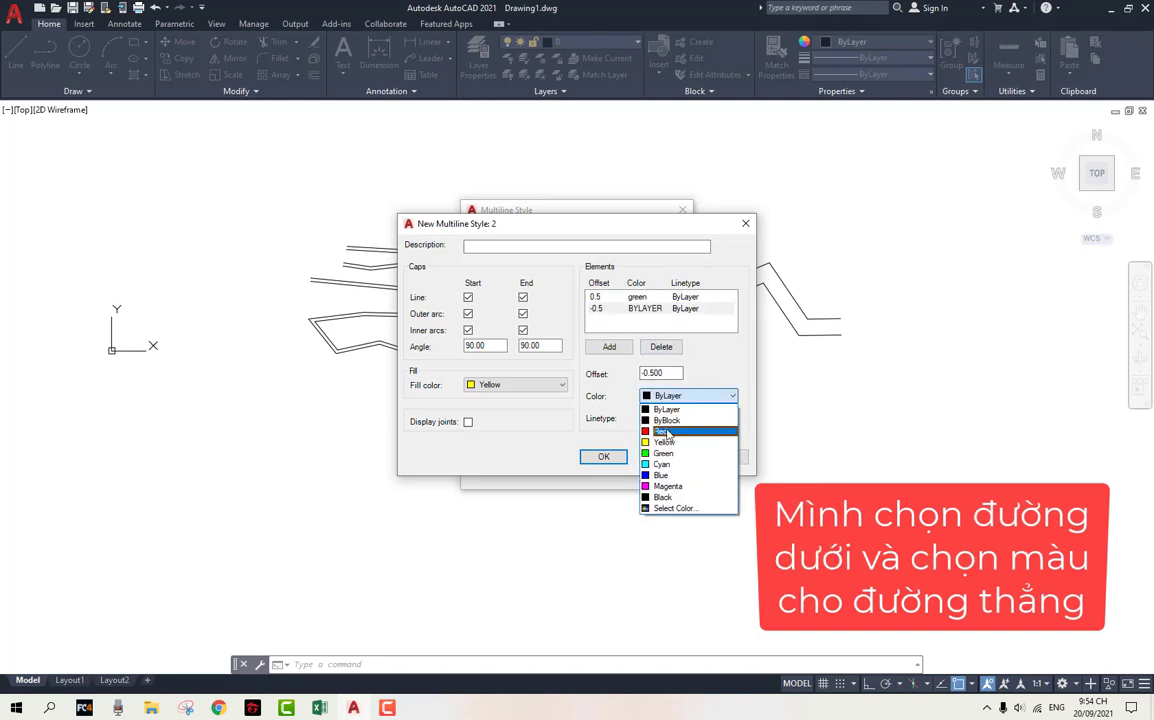
{"action": "left_click", "coordinate": [666, 432]}
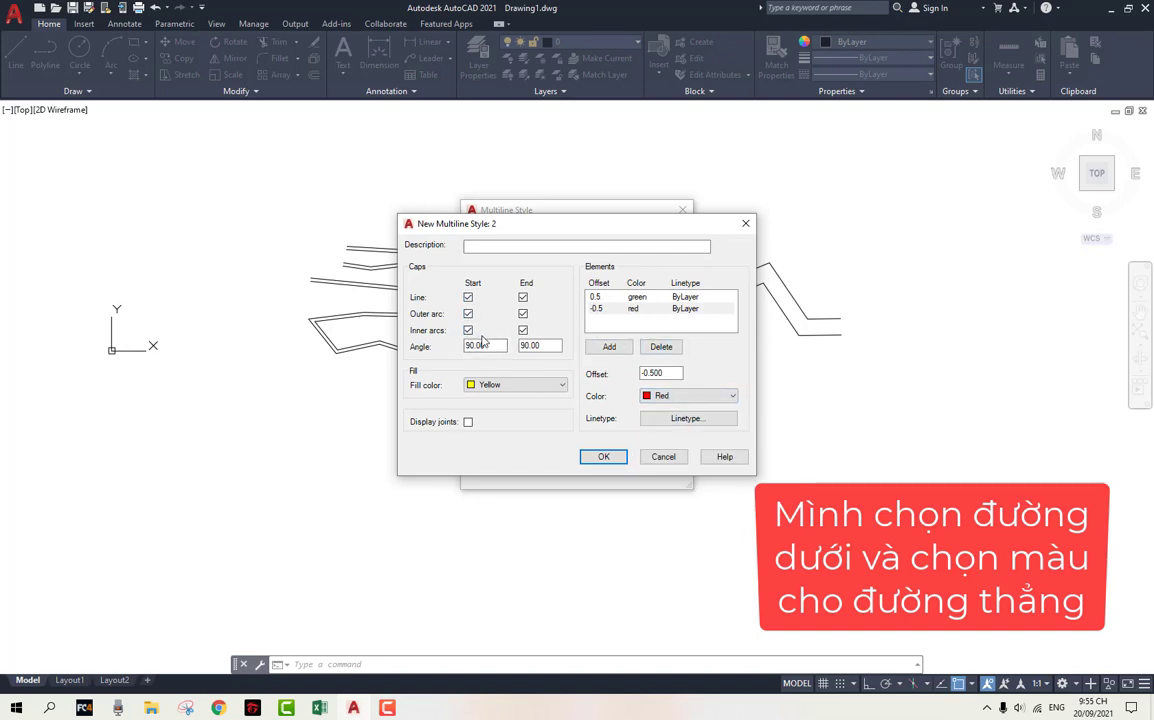
{"action": "left_click", "coordinate": [601, 456]}
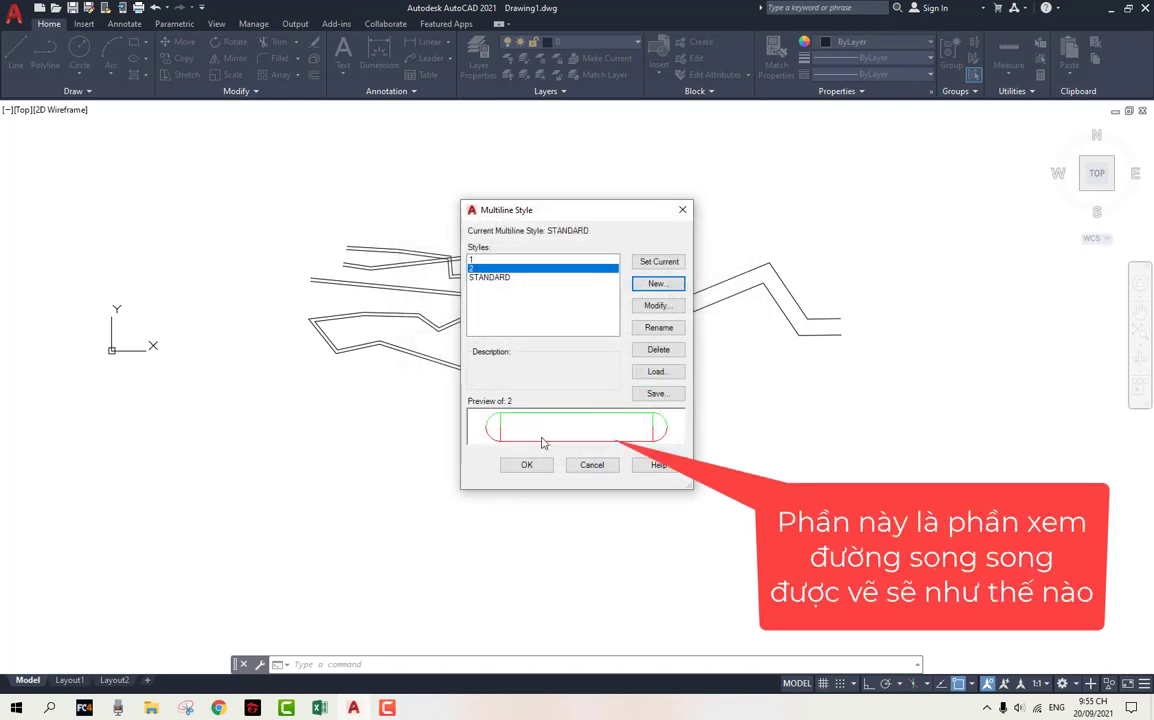
Modify style 2 by disabling the line caps at both start and end.
{"action": "left_click", "coordinate": [658, 306]}
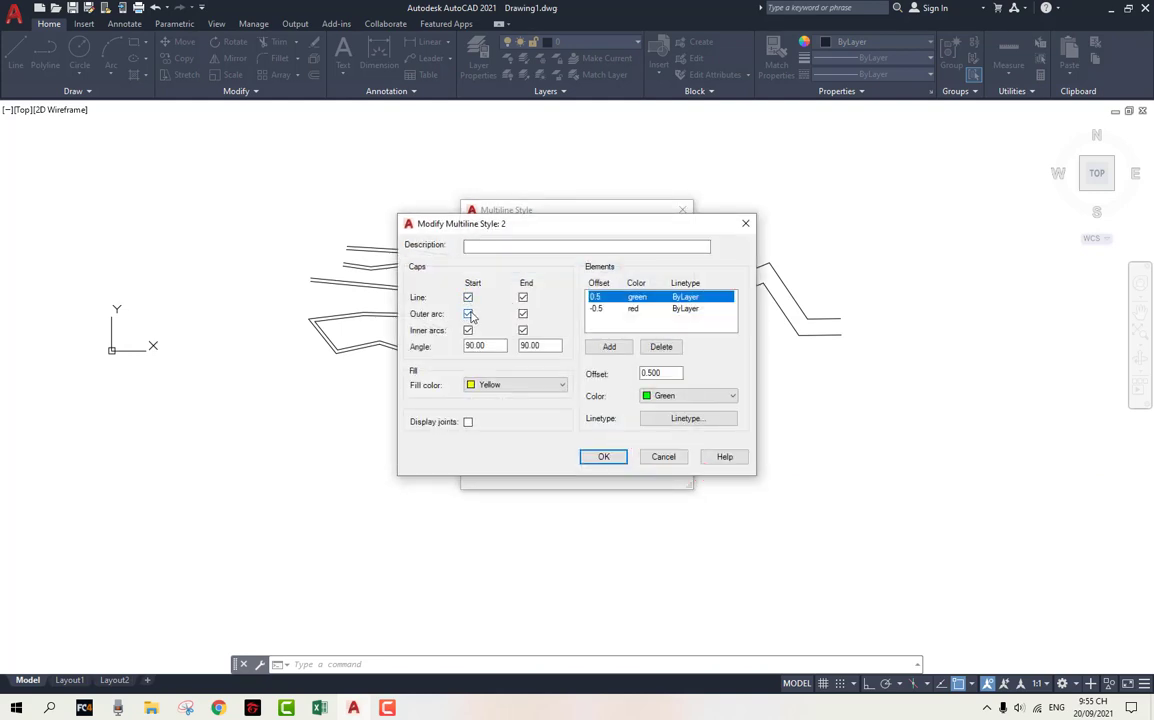
{"action": "left_click", "coordinate": [468, 298]}
{"action": "left_click", "coordinate": [523, 298]}
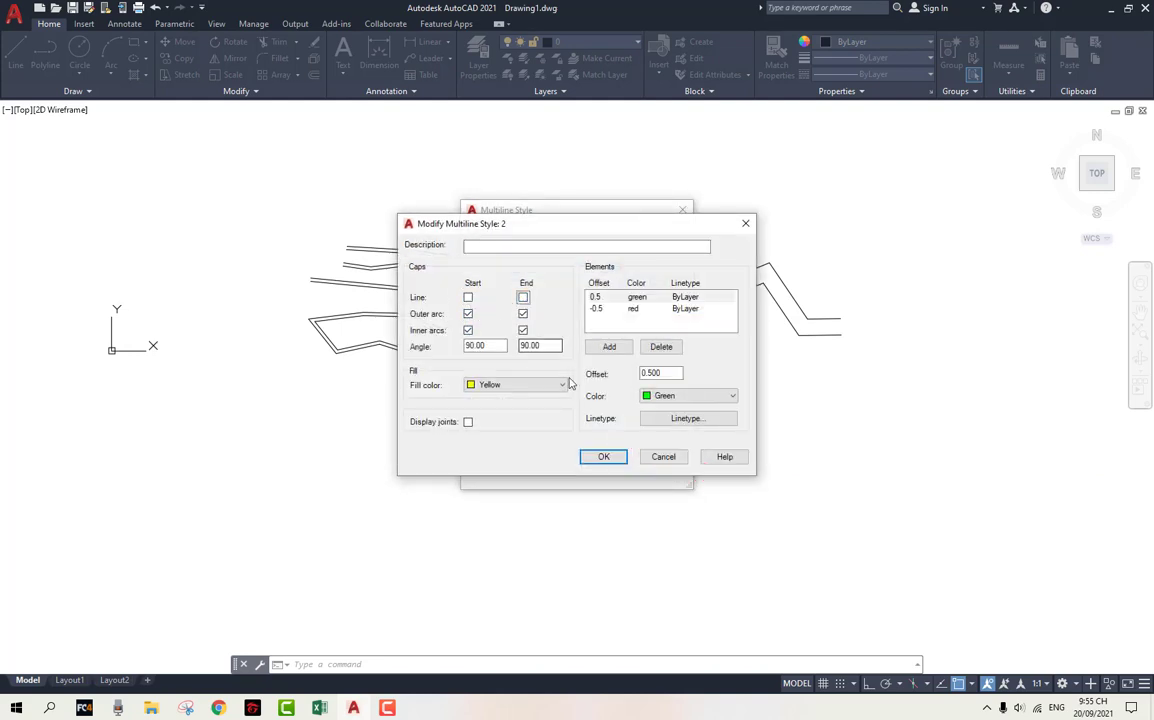
{"action": "left_click", "coordinate": [600, 457]}
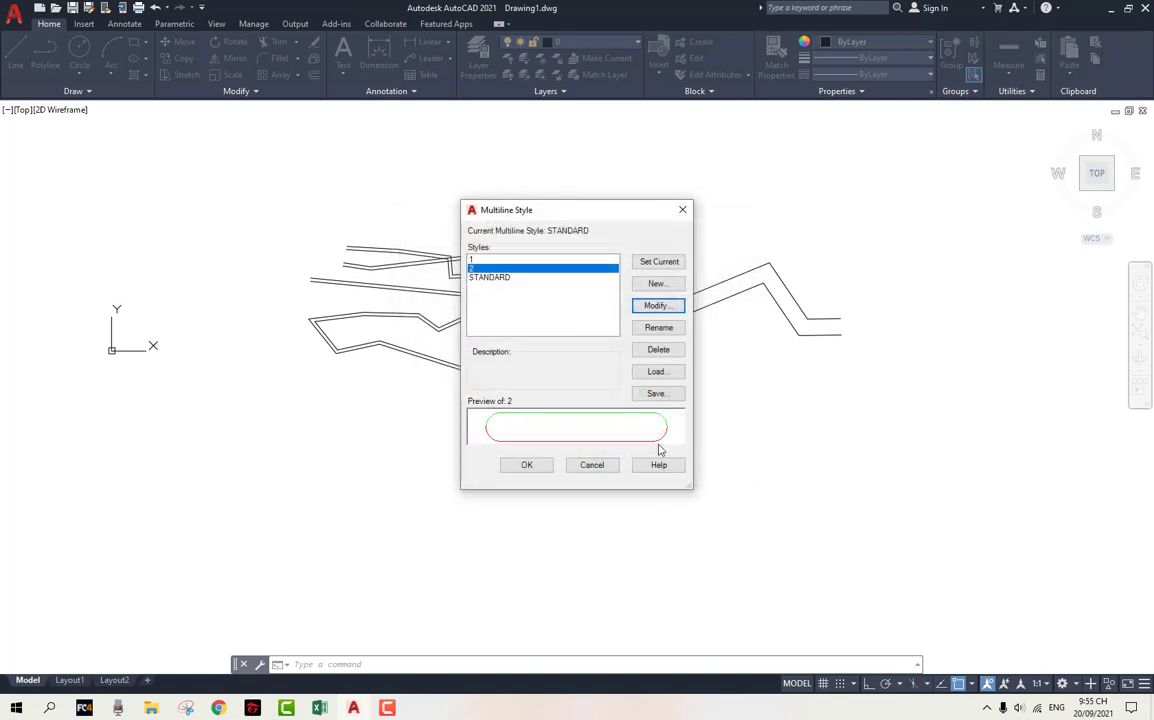
Modify style 2 by disabling the outer arc caps at both start and end.
{"action": "left_click", "coordinate": [656, 305]}
{"action": "left_click", "coordinate": [468, 314]}
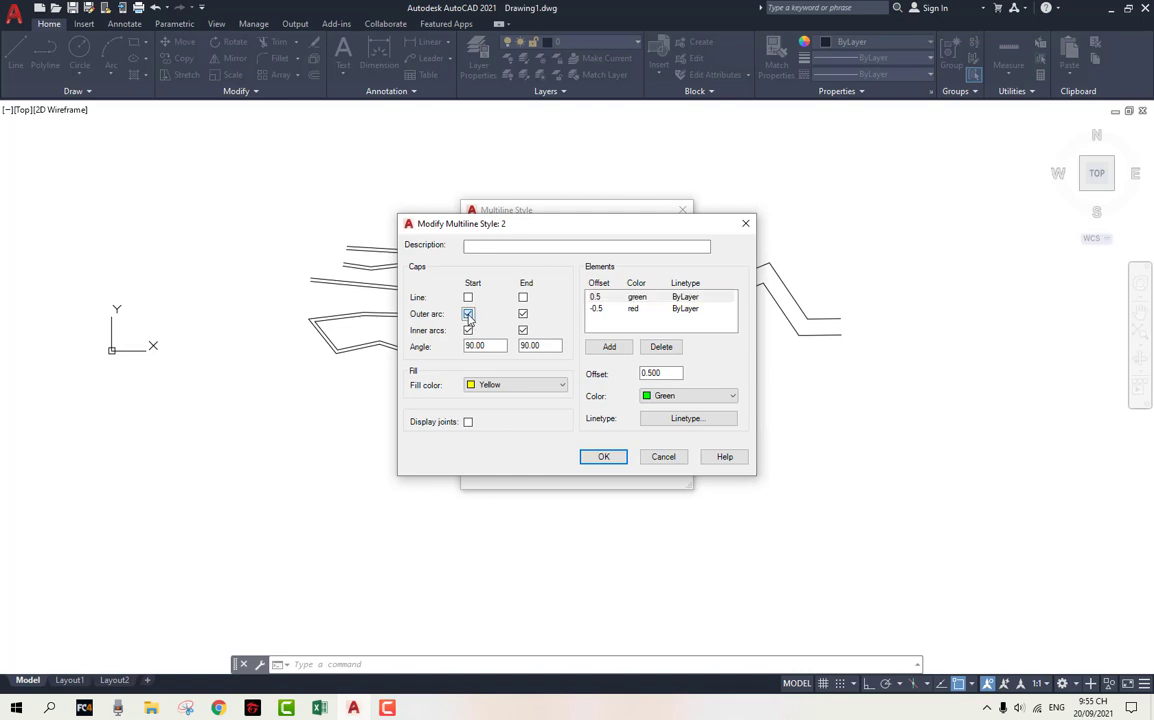
{"action": "left_click", "coordinate": [523, 314]}
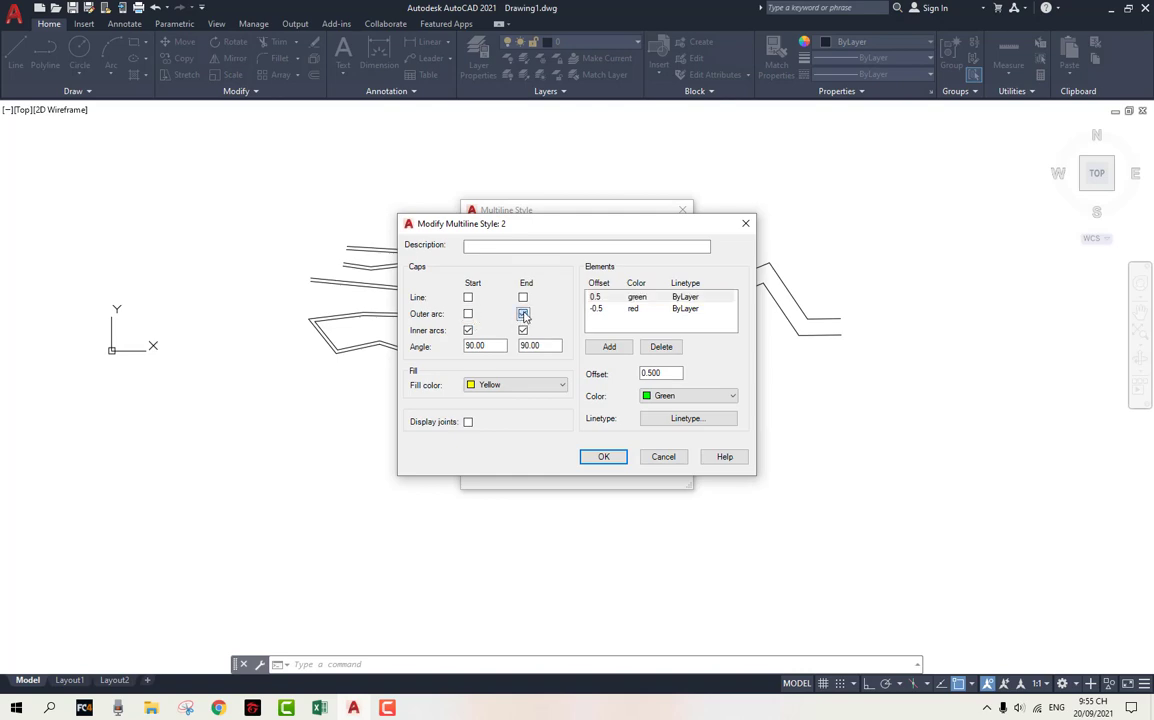
{"action": "left_click", "coordinate": [604, 457]}
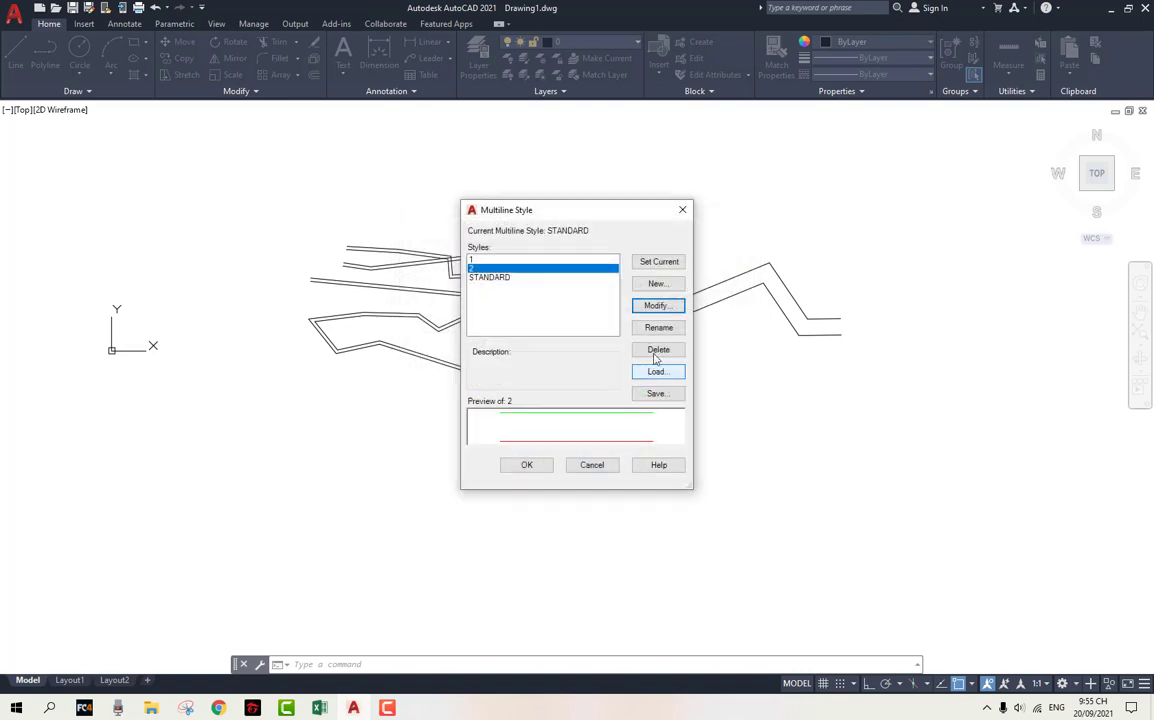
Modify style 2 by enabling both outer arc caps and the start line cap, with the start angle set to 50.
{"action": "left_click", "coordinate": [658, 306]}
{"action": "left_click", "coordinate": [523, 314]}
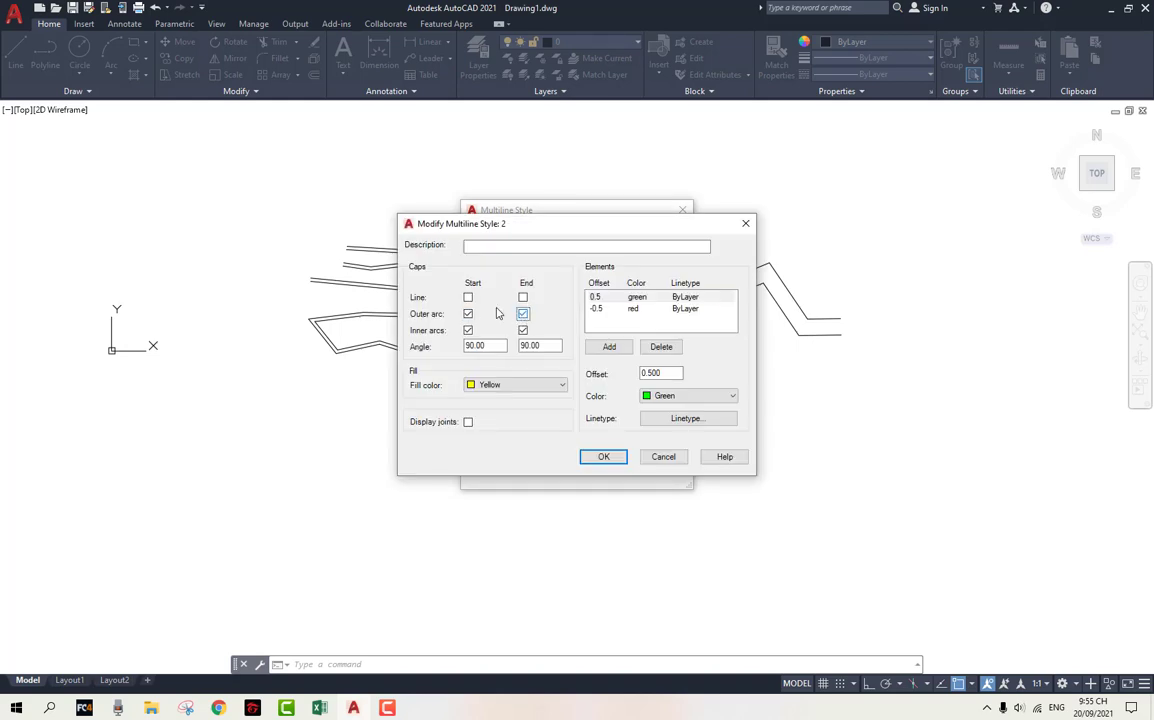
{"action": "left_click", "coordinate": [468, 314]}
{"action": "left_click", "coordinate": [468, 297]}
{"action": "double_click", "coordinate": [474, 346]}
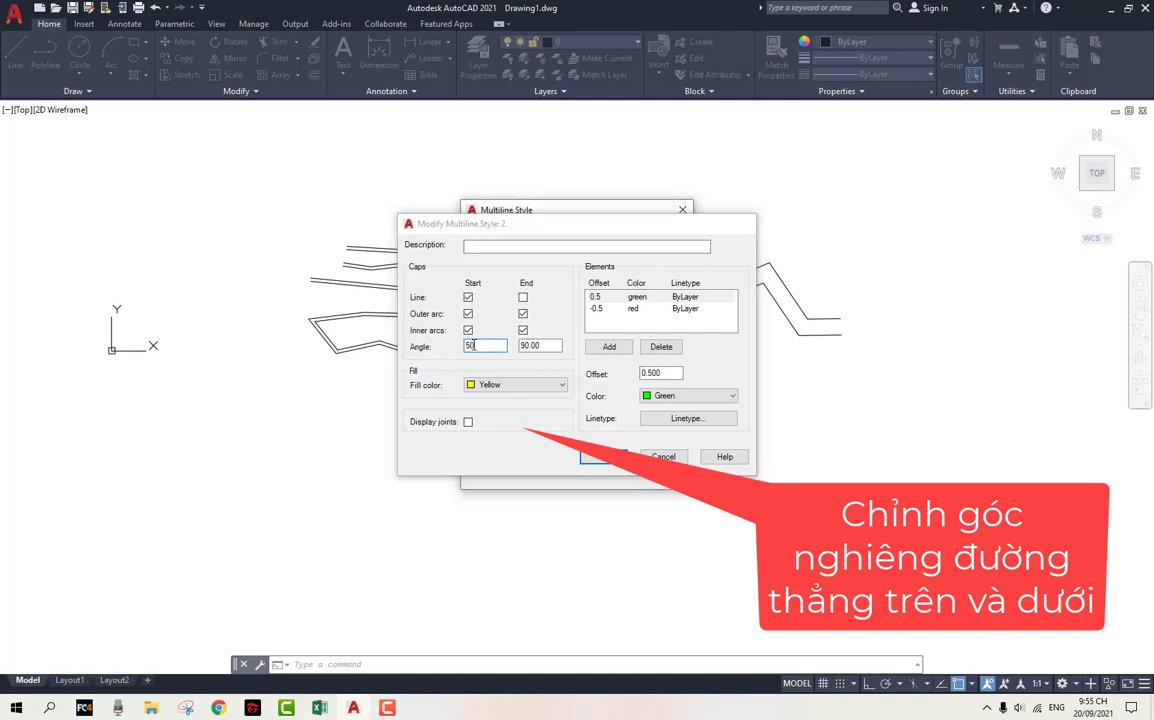
{"action": "key", "text": "Return"}
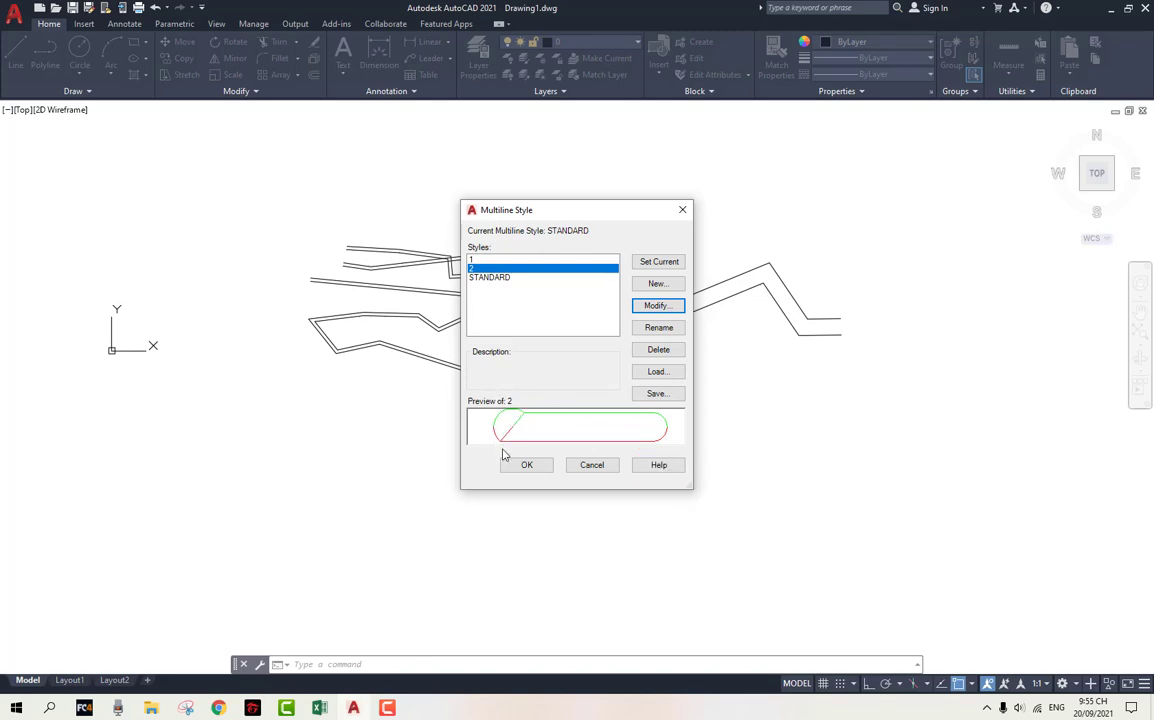
Set the start cap angle of style 2 to 90 and close the multiline style manager, accepting the changes.
{"action": "left_click", "coordinate": [656, 306]}
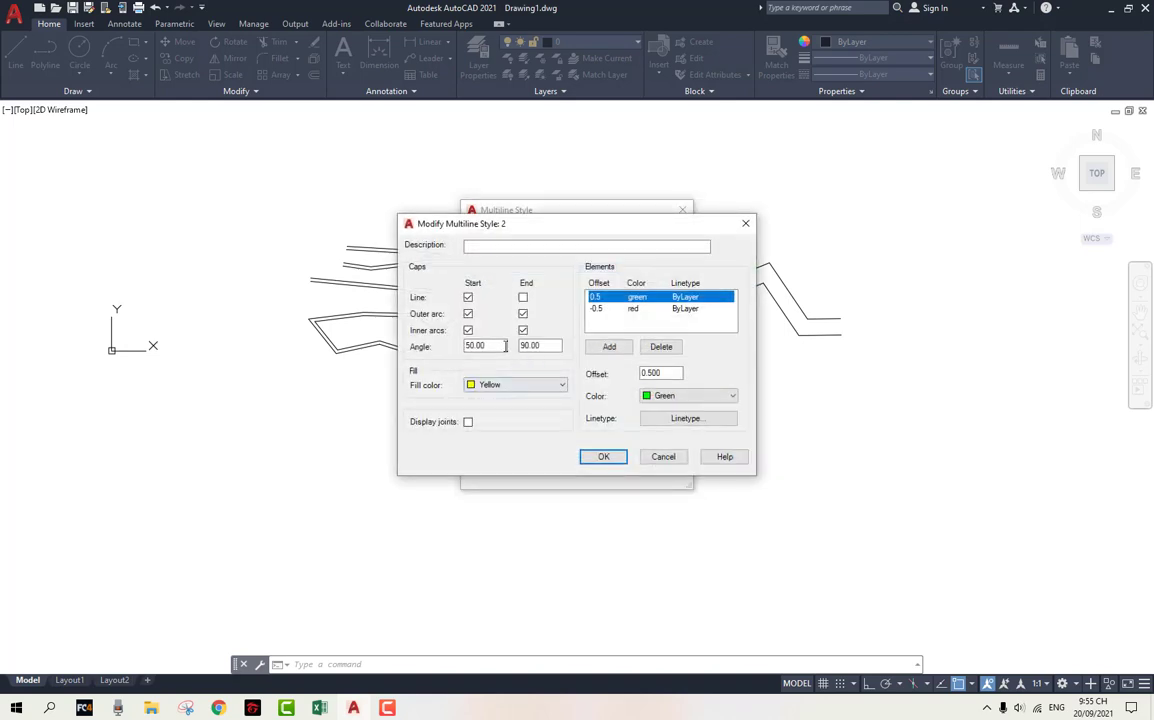
{"action": "type", "text": "9"}
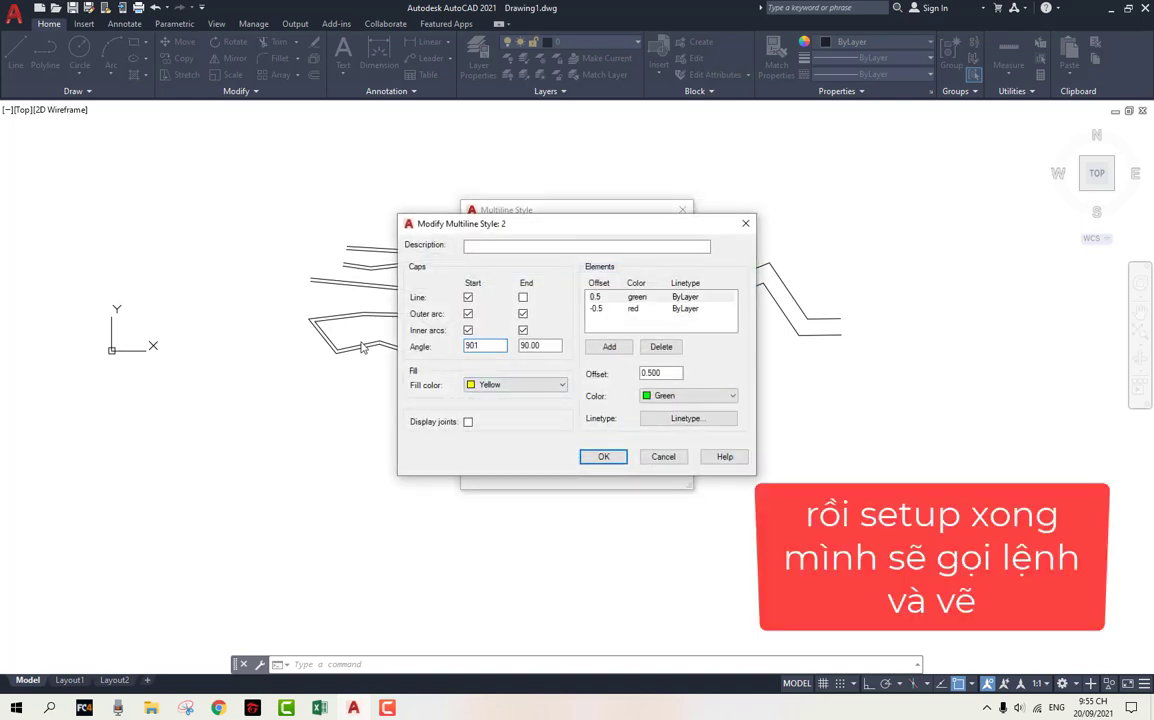
{"action": "type", "text": "0"}
{"action": "key", "text": "Return"}
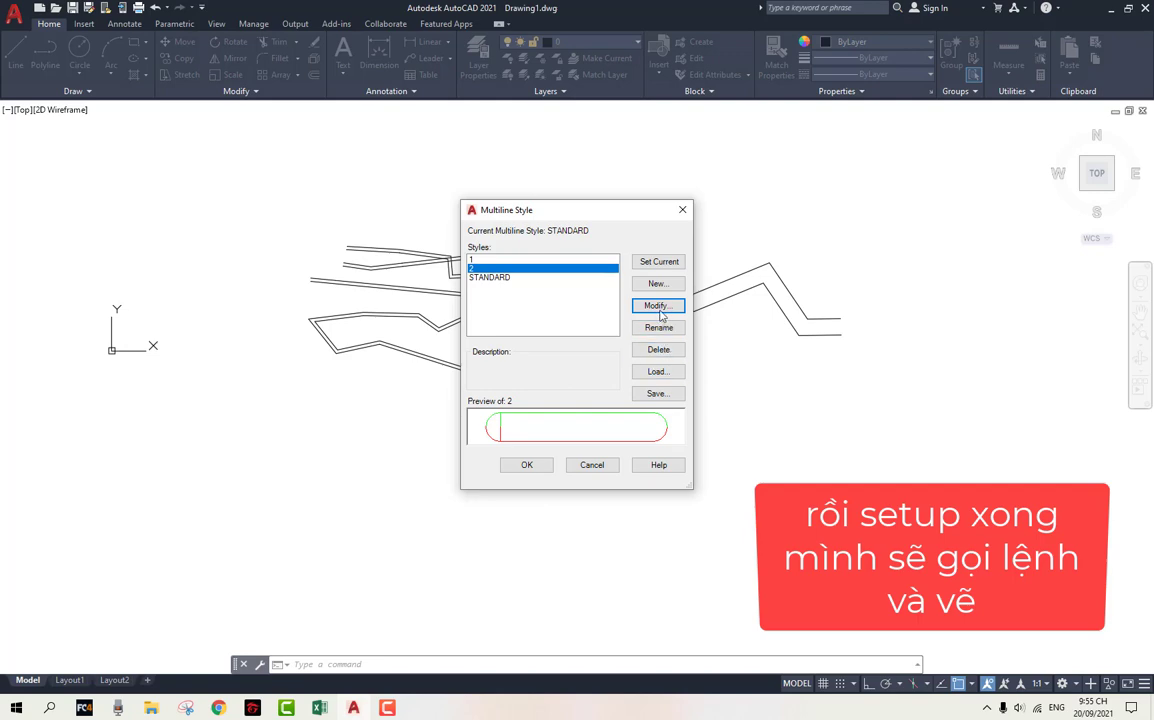
{"action": "left_click", "coordinate": [527, 465]}
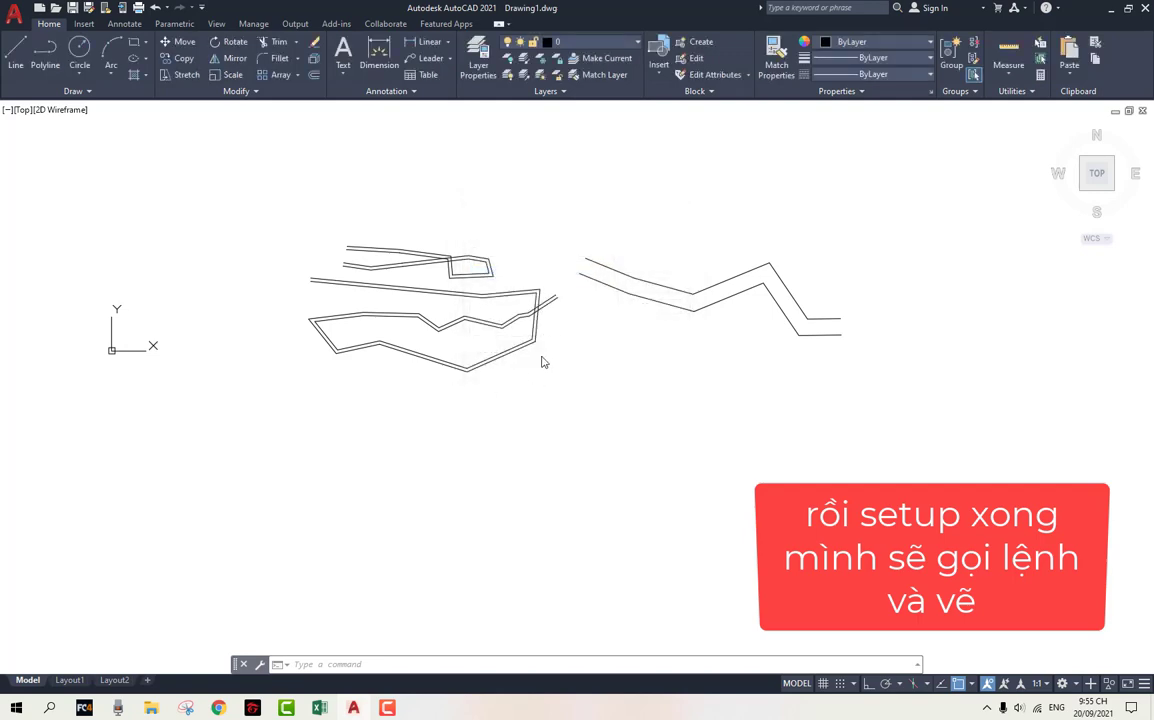
{"action": "scroll", "coordinate": [476, 250], "scroll_direction": "down", "scroll_amount": 2}
{"action": "left_click", "coordinate": [560, 337]}
{"action": "scroll", "coordinate": [562, 327], "scroll_direction": "up", "scroll_amount": 2}
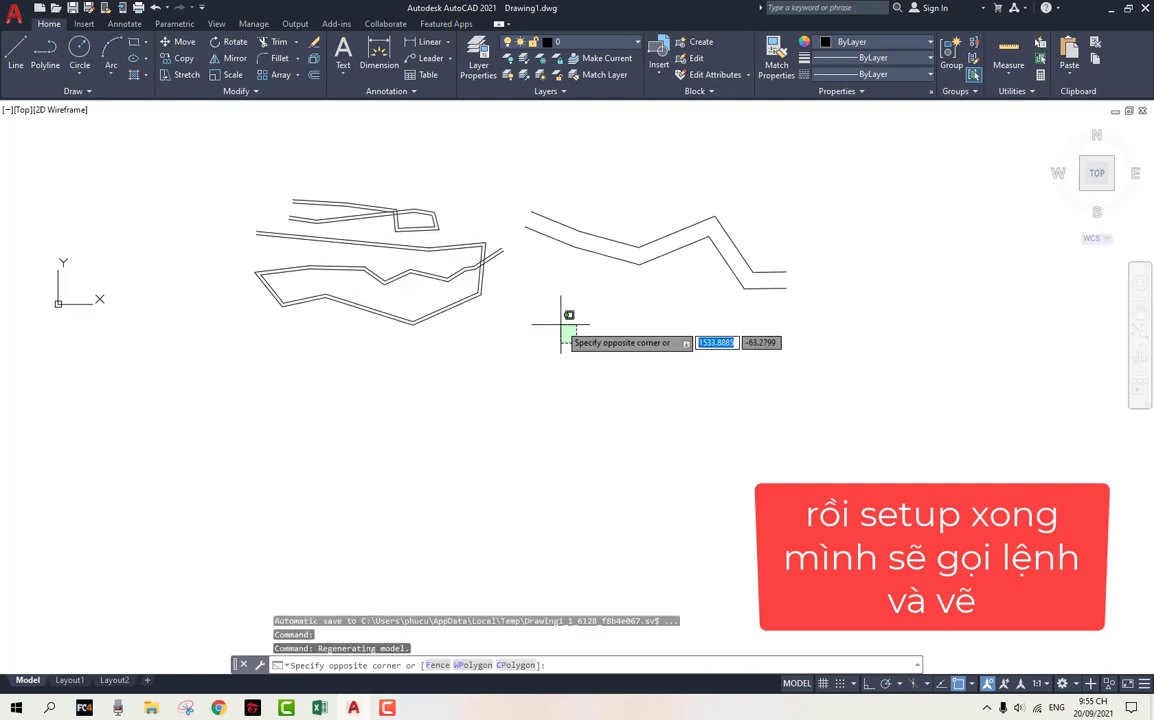
{"action": "left_click", "coordinate": [632, 335]}
{"action": "middle_click_drag", "start_coordinate": [610, 330], "coordinate": [577, 360]}
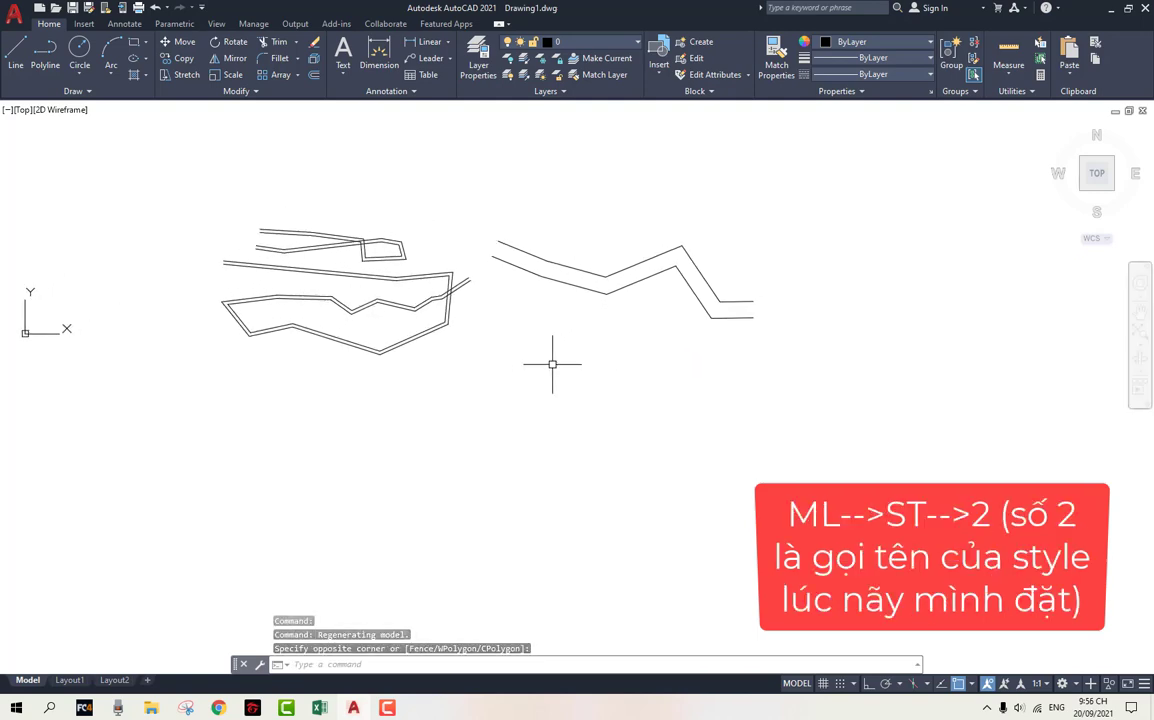
Start the multiline command and set its current style to 2.
{"action": "type", "text": "ml"}
{"action": "key", "text": "Return"}
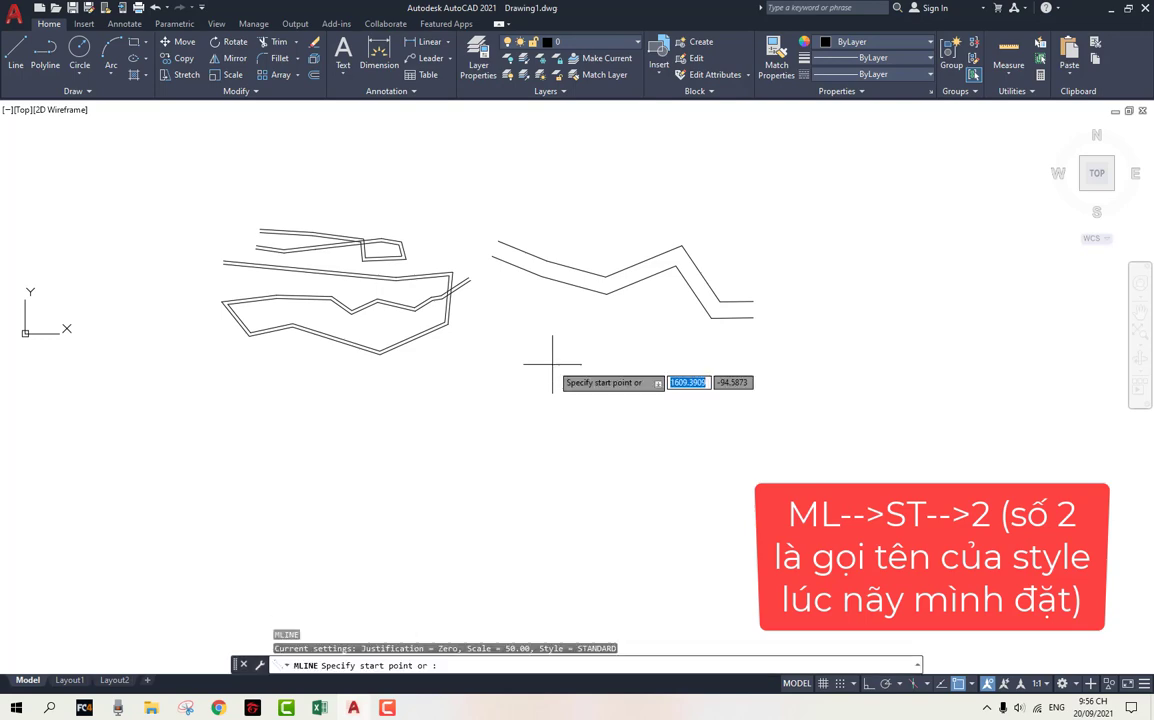
{"action": "type", "text": "s"}
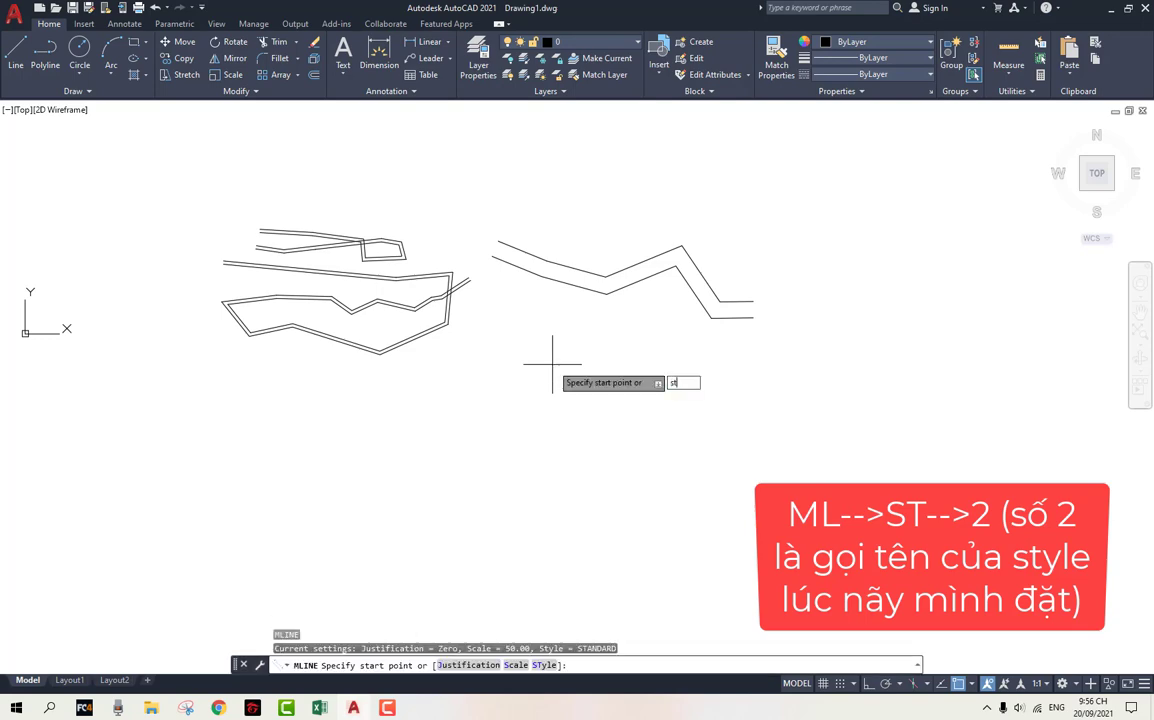
{"action": "type", "text": "t"}
{"action": "key", "text": "Return"}
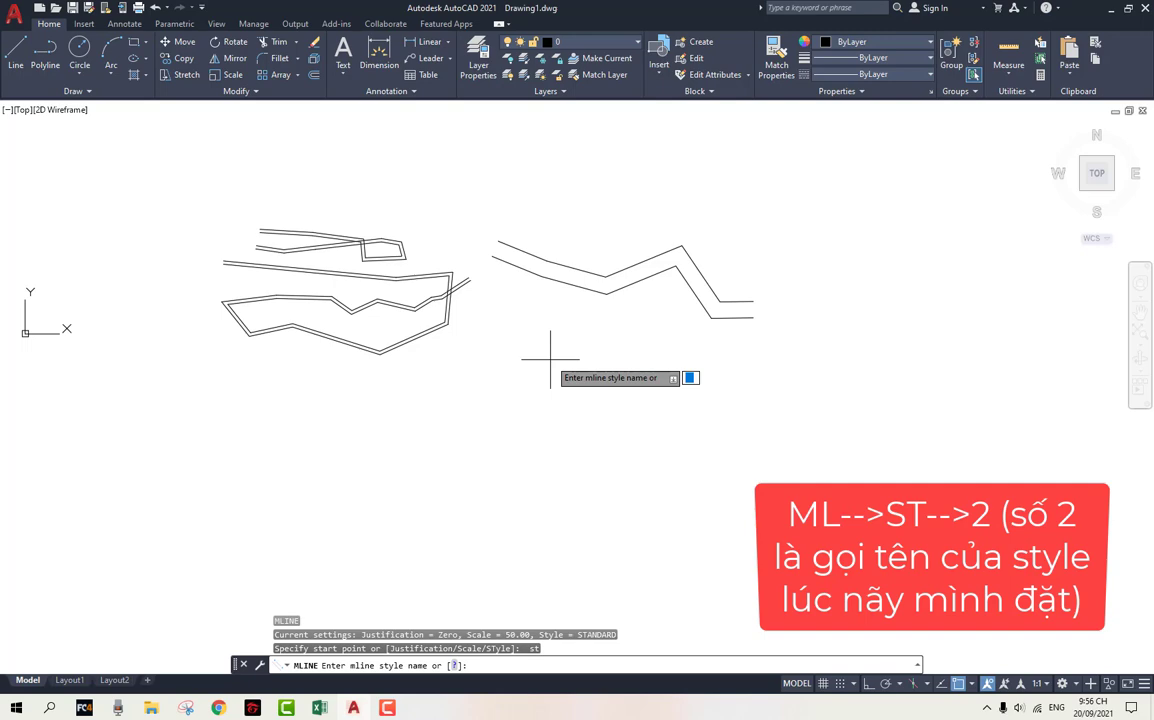
{"action": "type", "text": "2"}
{"action": "key", "text": "Return"}
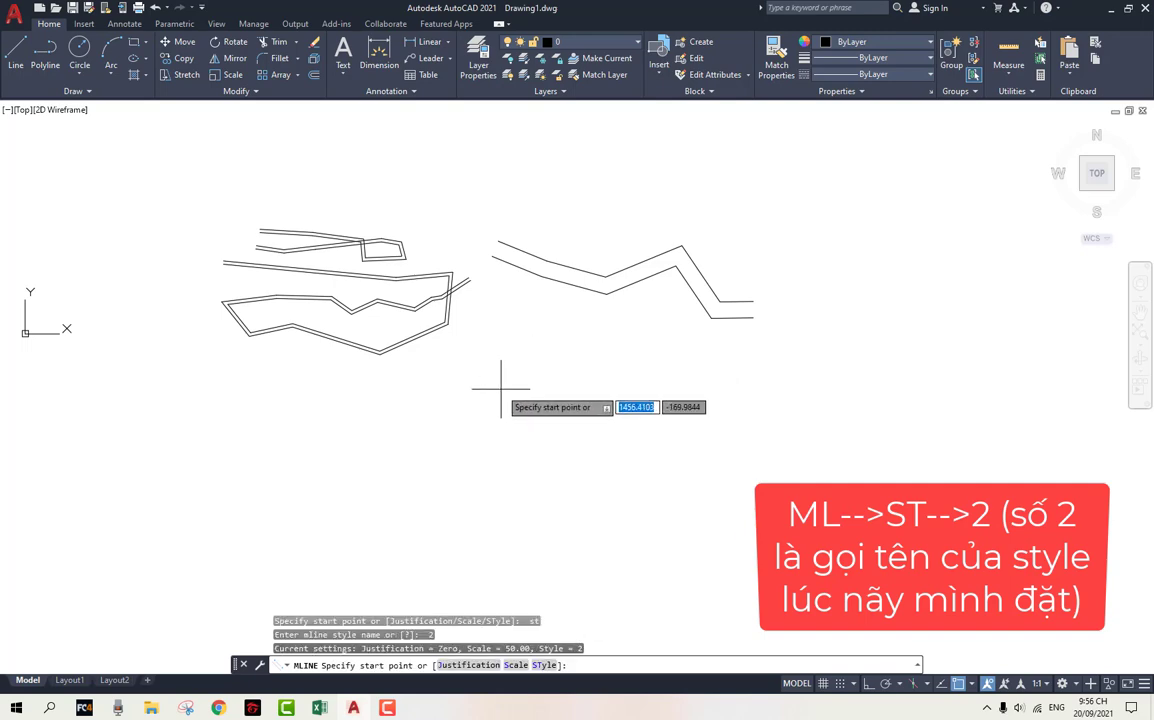
Draw an open zigzag multiline of seven segments below and to the right of the existing multilines, and end the command.
{"action": "left_click", "coordinate": [509, 386]}
{"action": "left_click", "coordinate": [749, 380]}
{"action": "left_click", "coordinate": [849, 249]}
{"action": "left_click", "coordinate": [928, 408]}
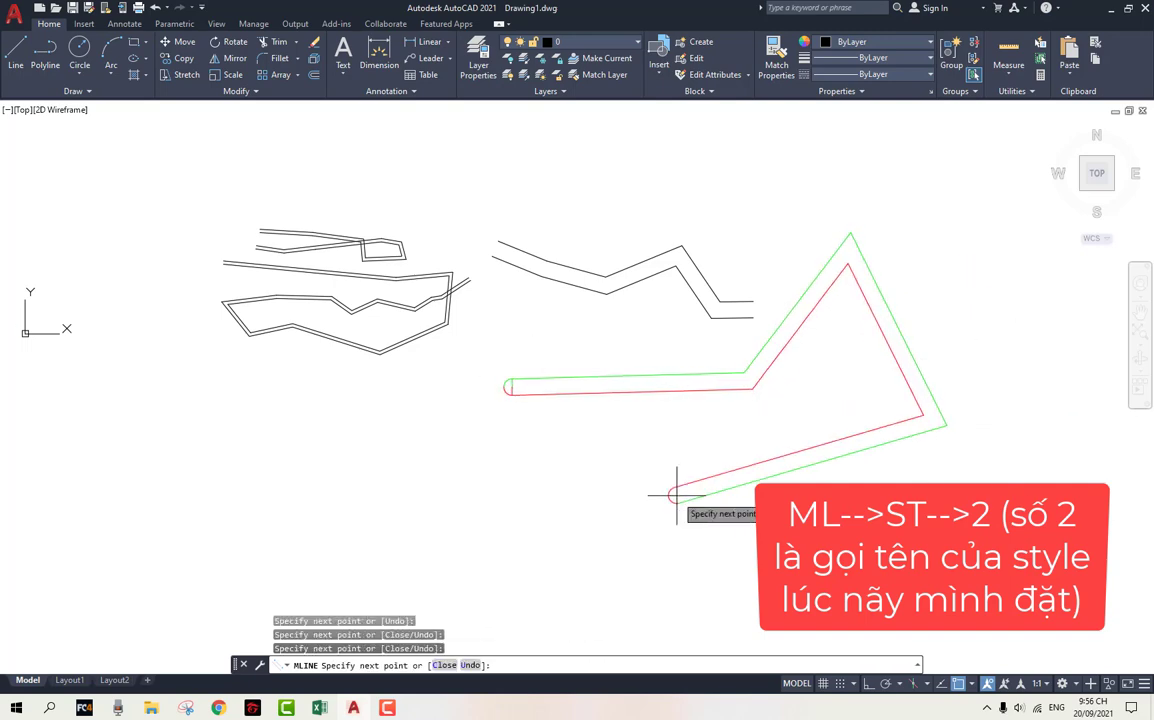
{"action": "left_click", "coordinate": [679, 493]}
{"action": "left_click", "coordinate": [975, 550]}
{"action": "scroll", "coordinate": [580, 557], "scroll_direction": "down", "scroll_amount": 2}
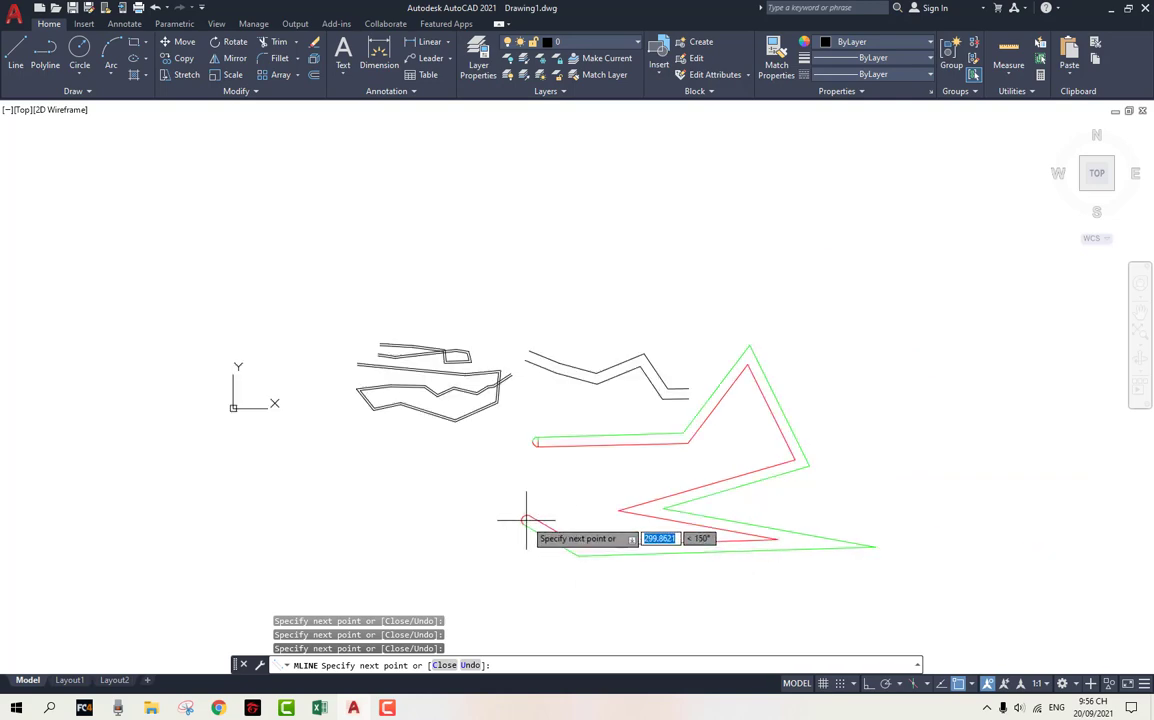
{"action": "left_click", "coordinate": [541, 519]}
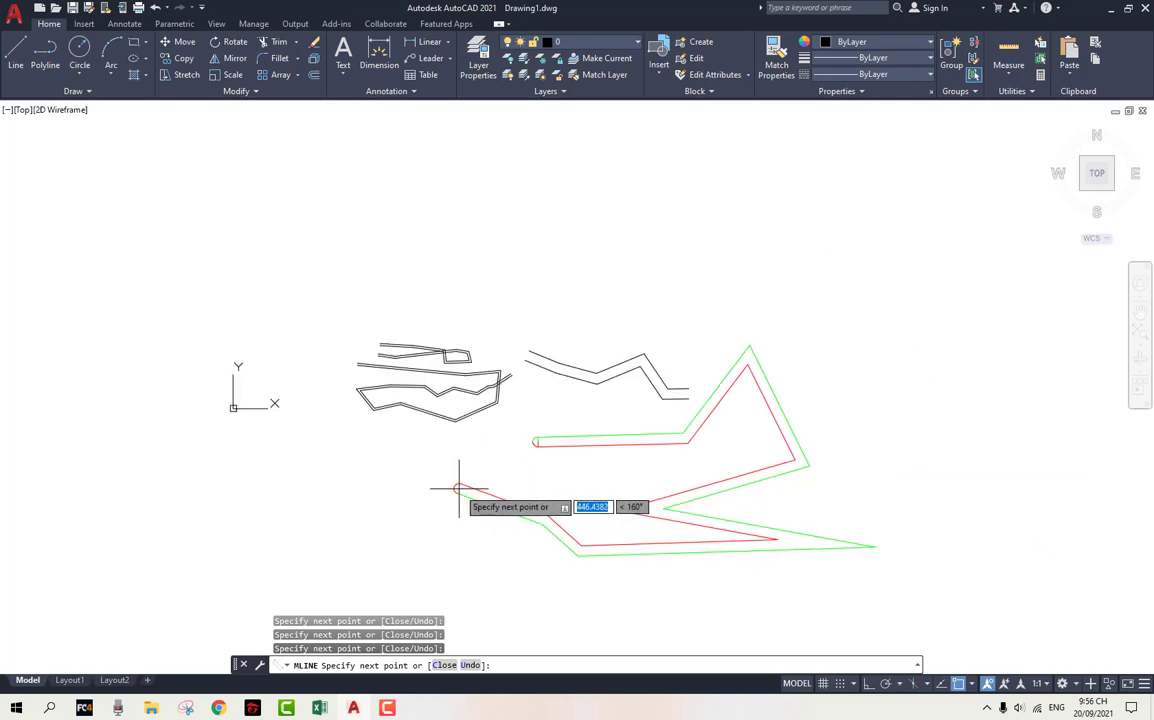
{"action": "key", "text": "Escape"}
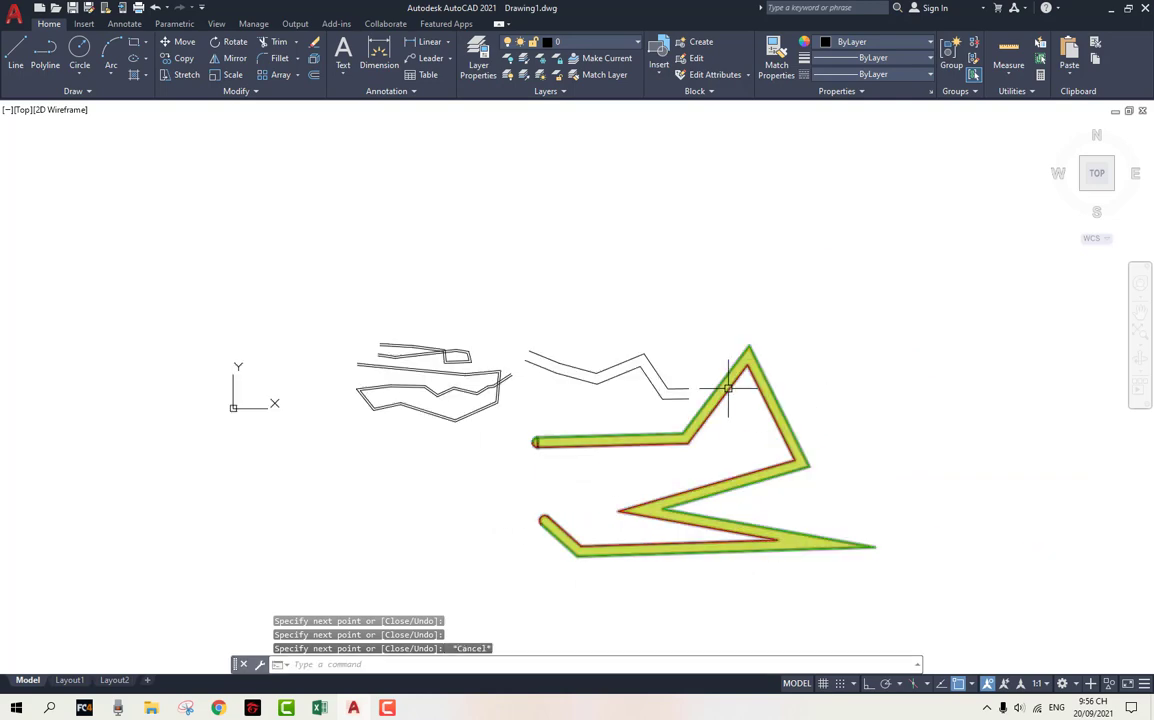
{"action": "scroll", "coordinate": [729, 383], "scroll_direction": "up", "scroll_amount": 3}
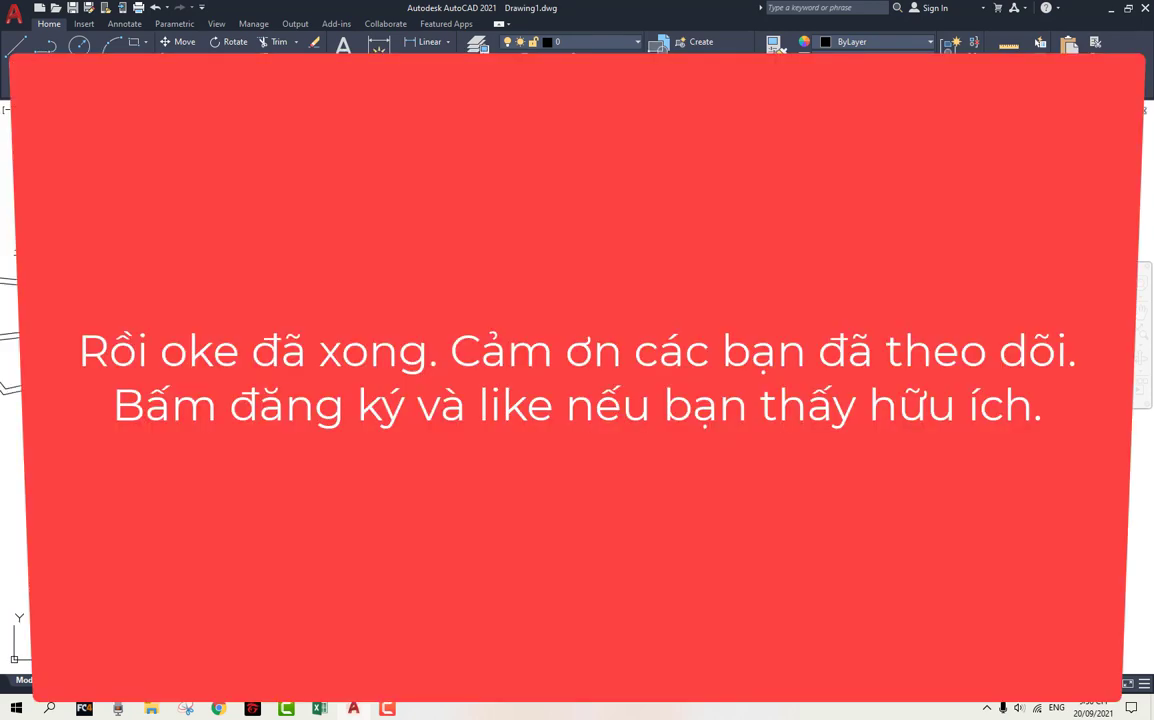